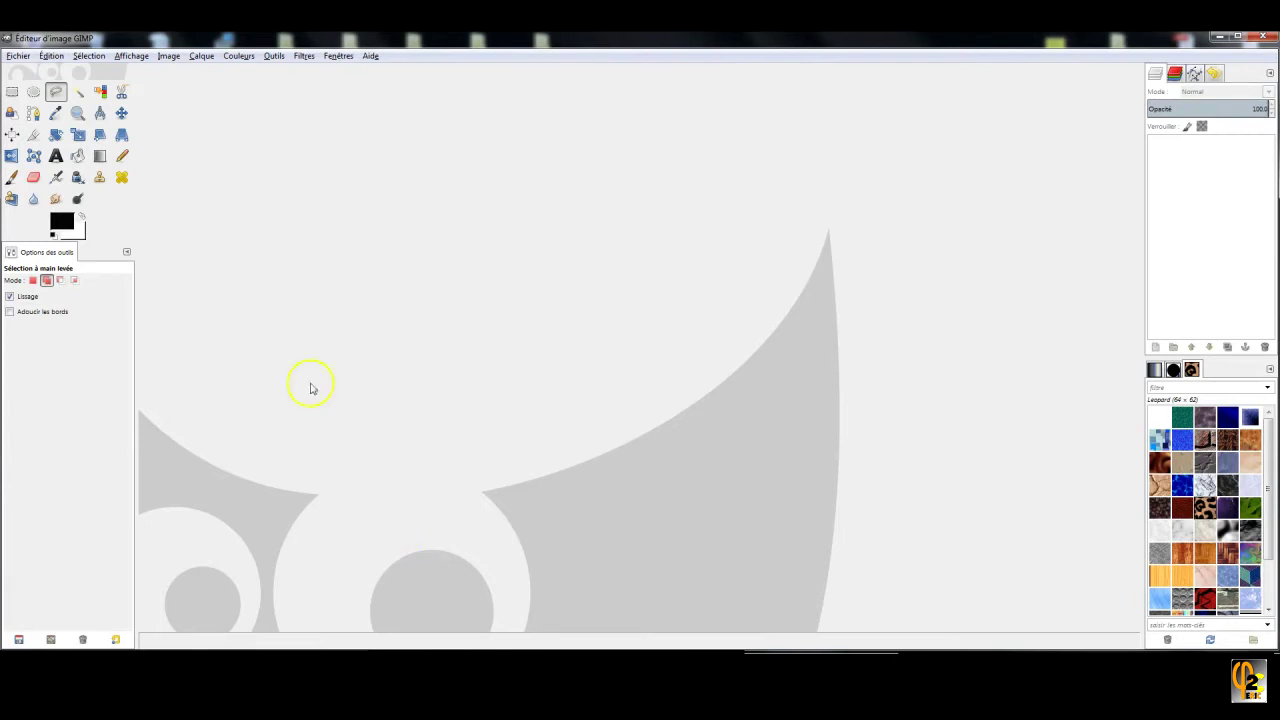
# - Open gaston-lagaffe.jpg (1024×769) from the Desktop for editing
pyautogui.click(18, 56)
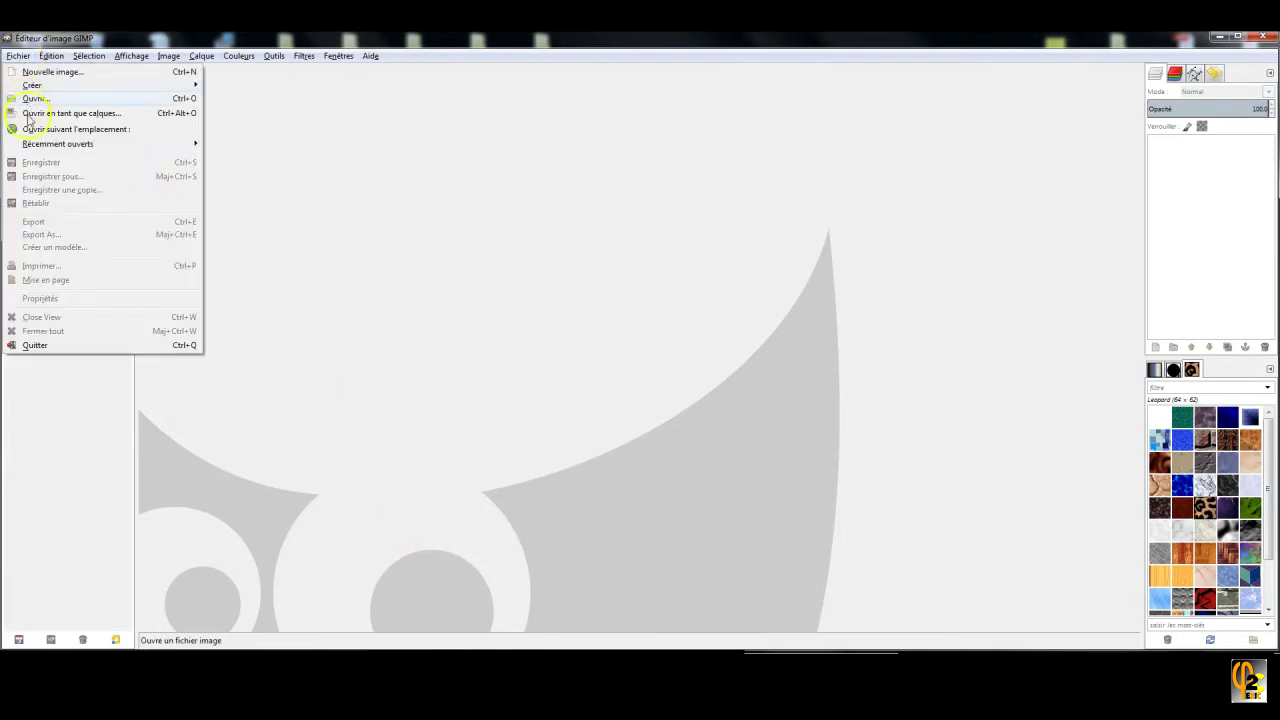
pyautogui.click(33, 99)
pyautogui.click(641, 553)
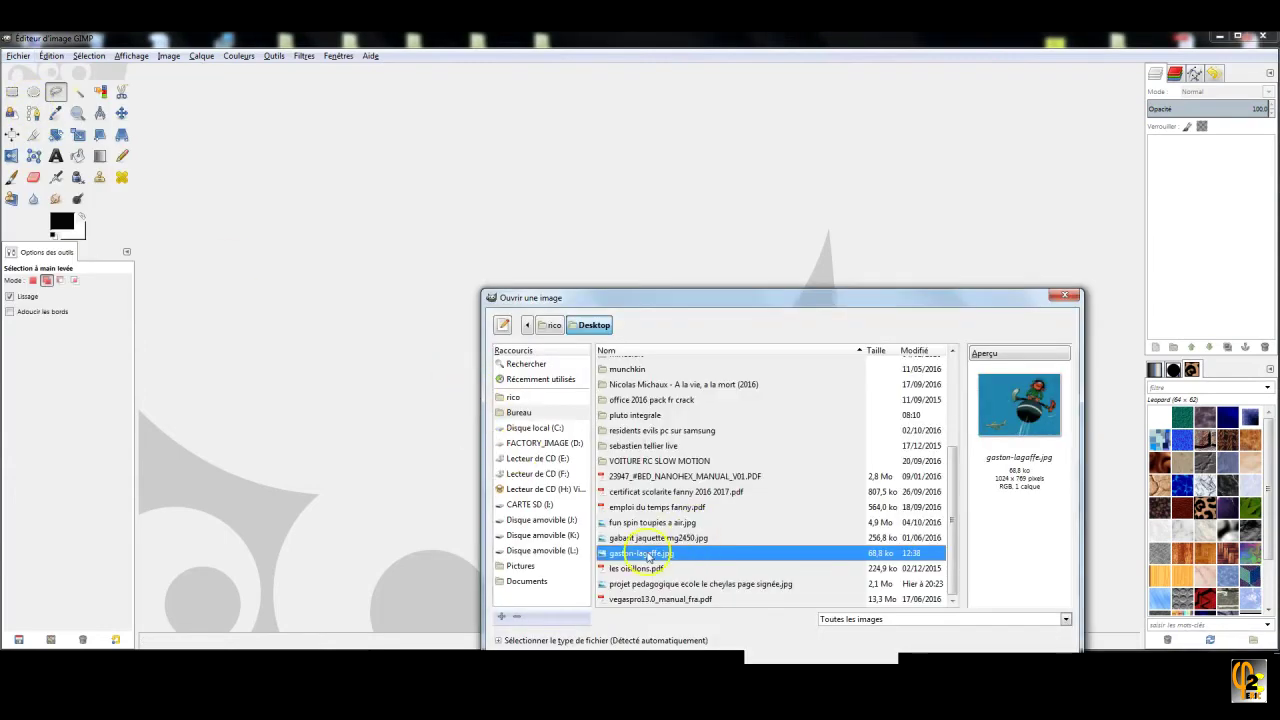
pyautogui.doubleClick(645, 552)
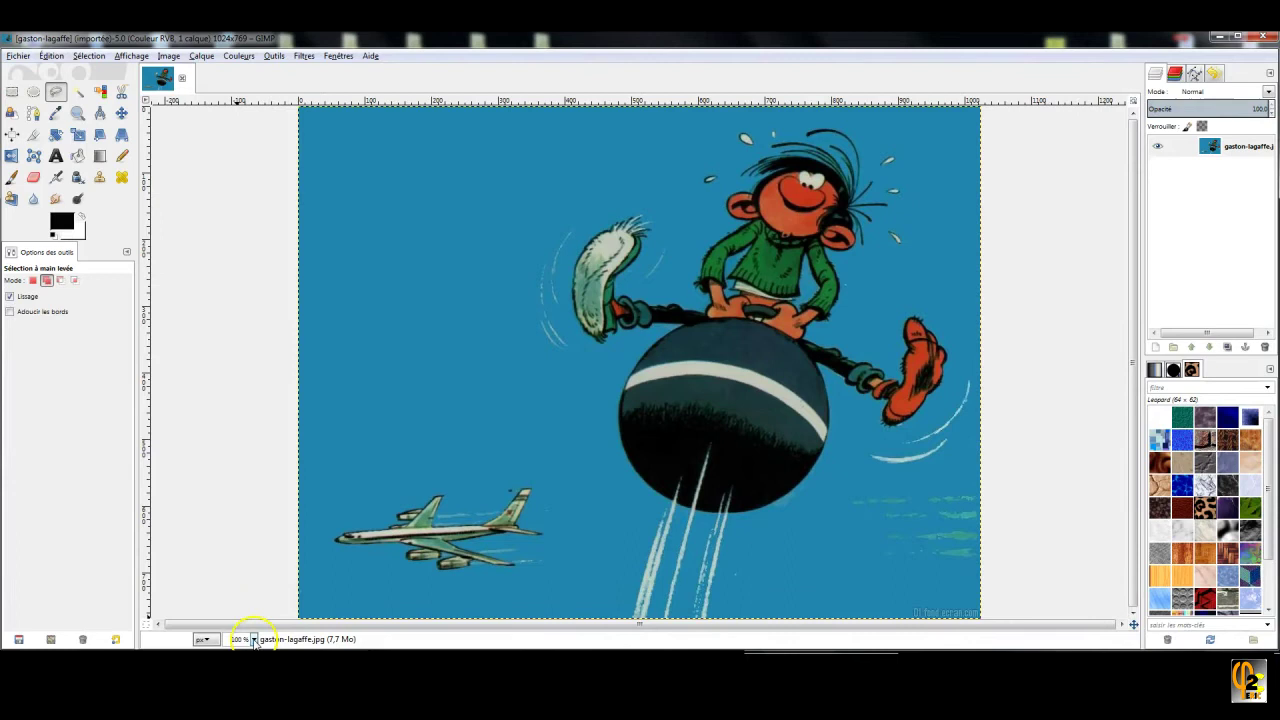
pyautogui.click(254, 640)
pyautogui.click(246, 592)
pyautogui.click(254, 640)
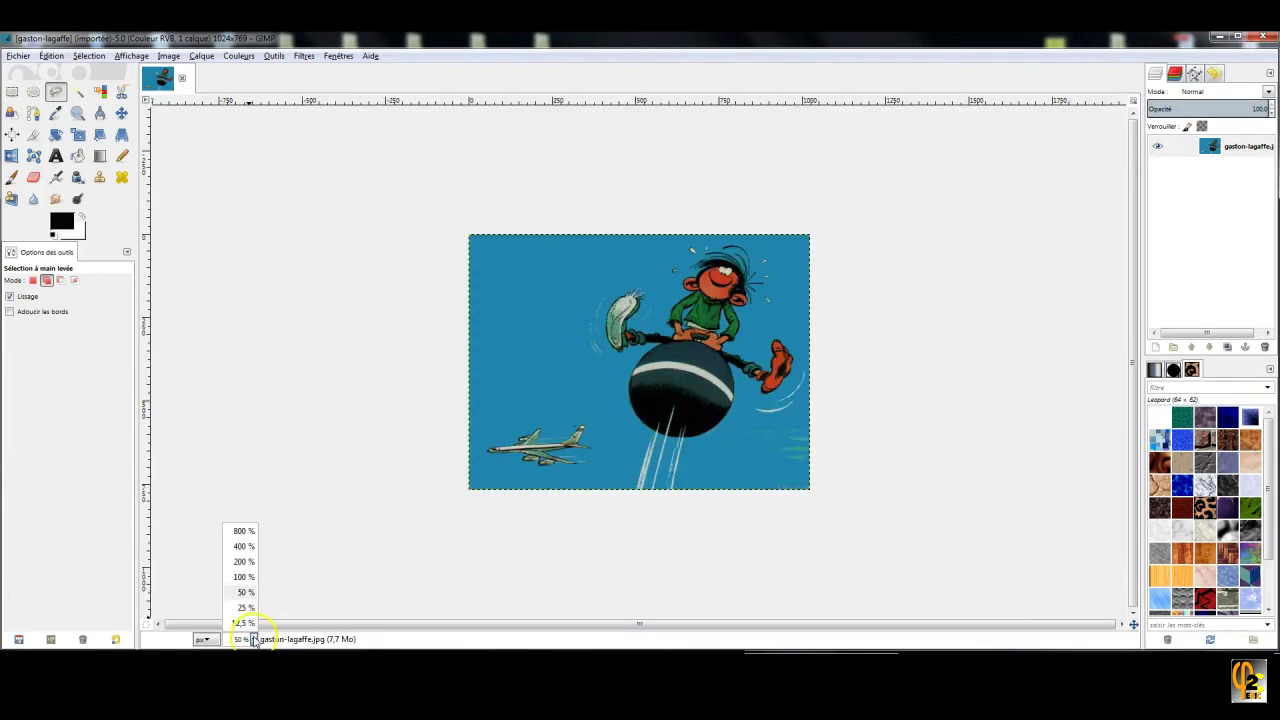
pyautogui.click(246, 578)
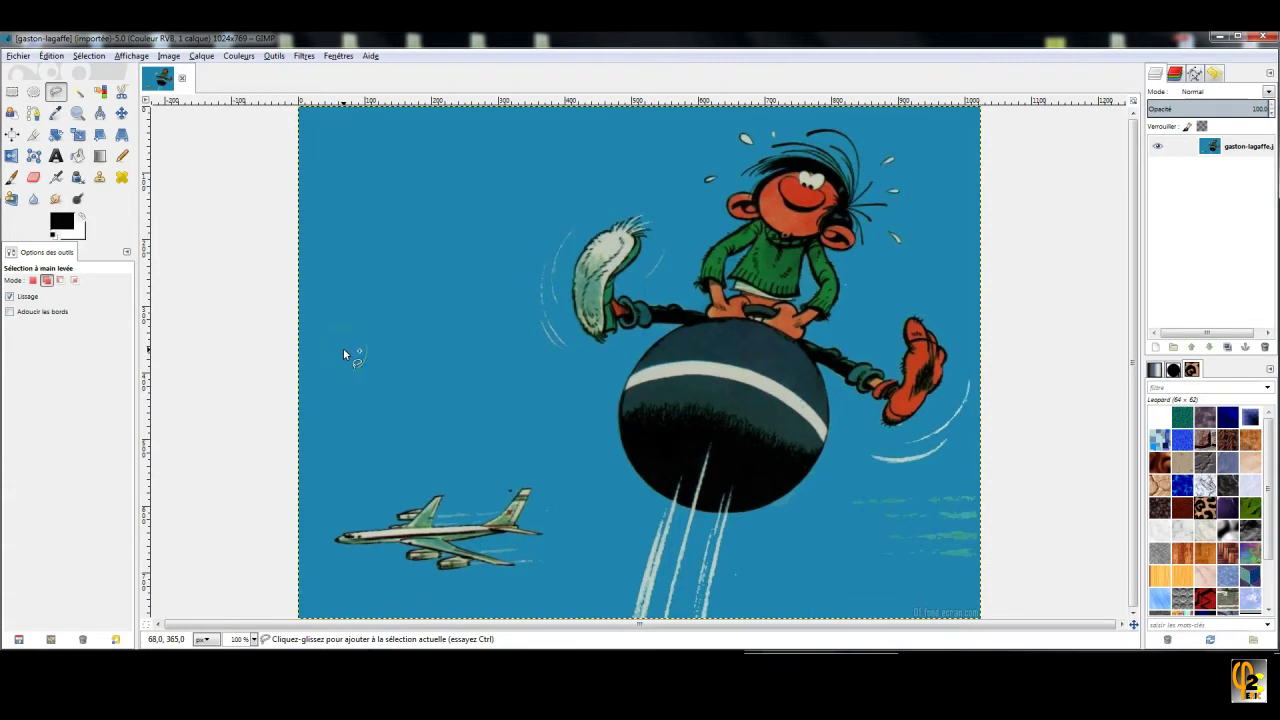
# - Add a transparent 1024×769 layer named Calque above the comic picture layer
pyautogui.rightClick(1223, 214)
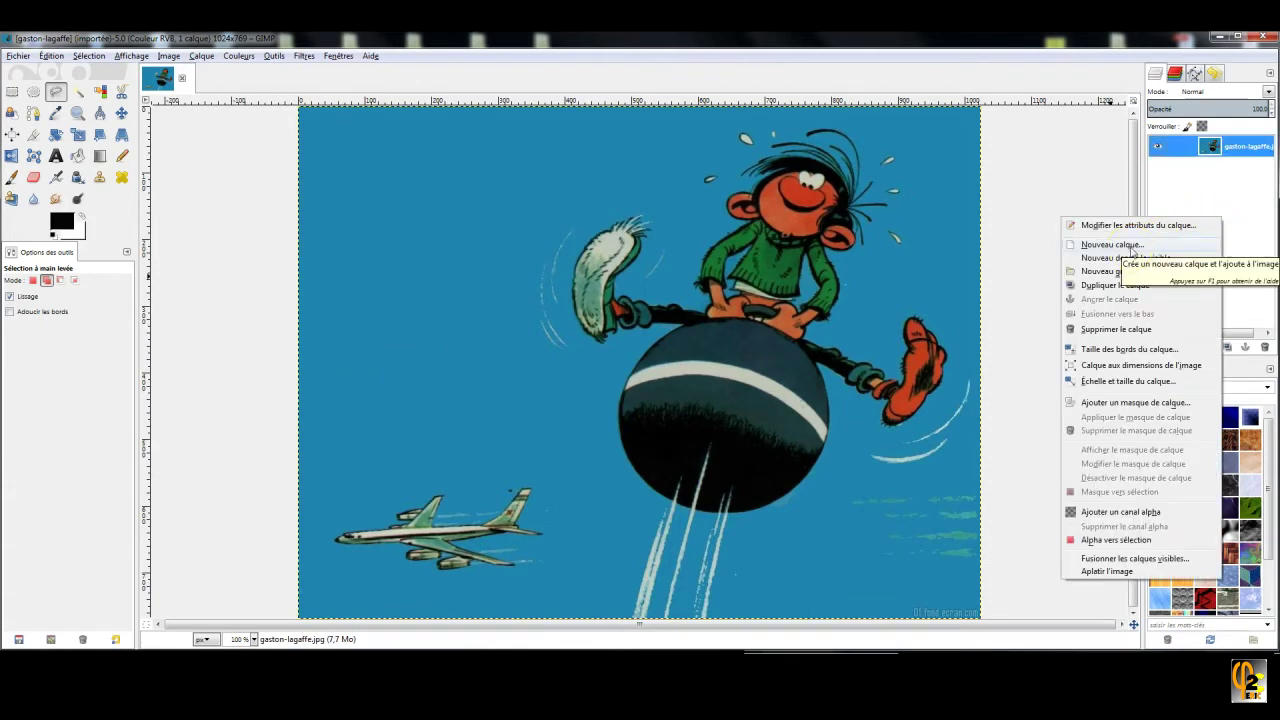
pyautogui.click(1113, 245)
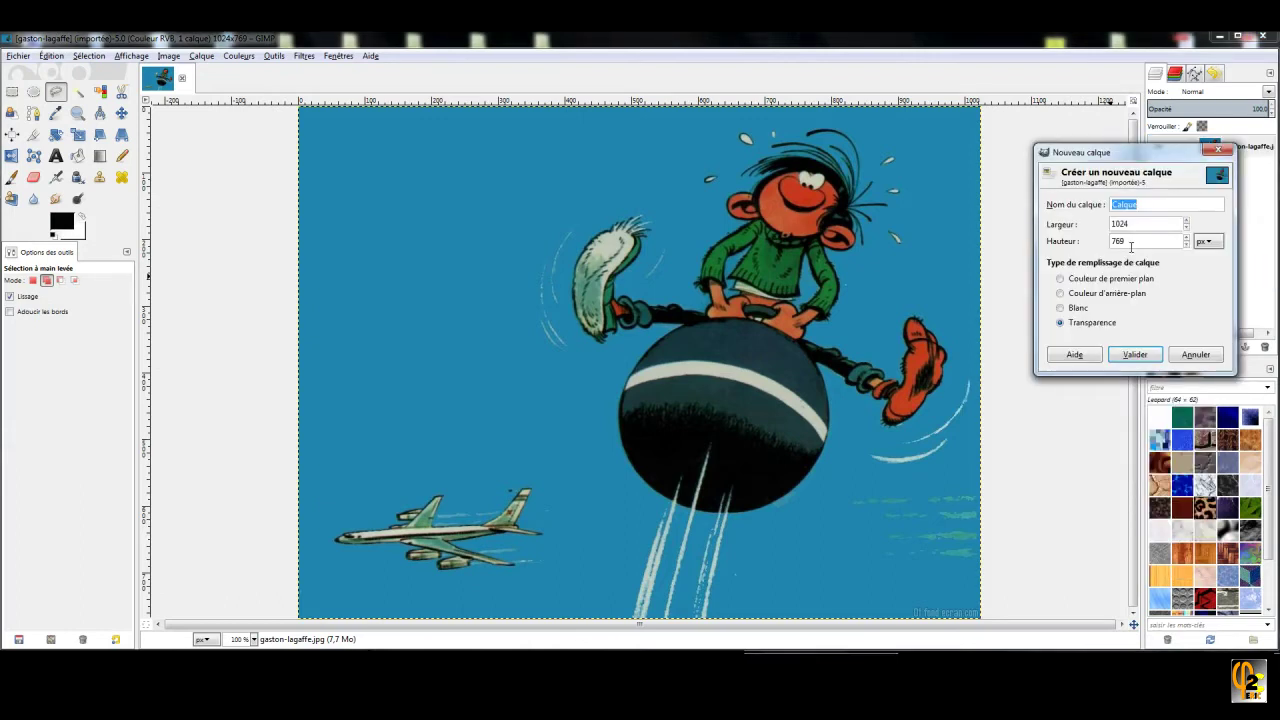
pyautogui.click(1134, 354)
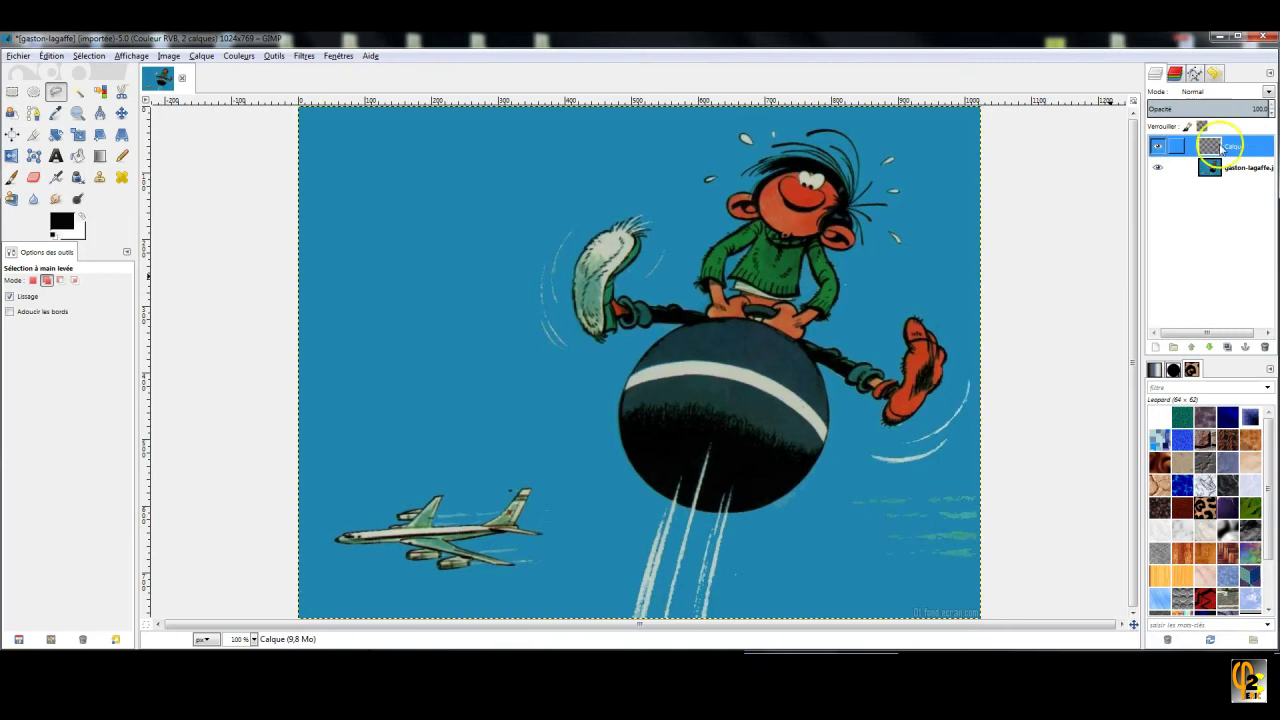
pyautogui.click(1197, 233)
pyautogui.click(1174, 155)
pyautogui.click(1177, 150)
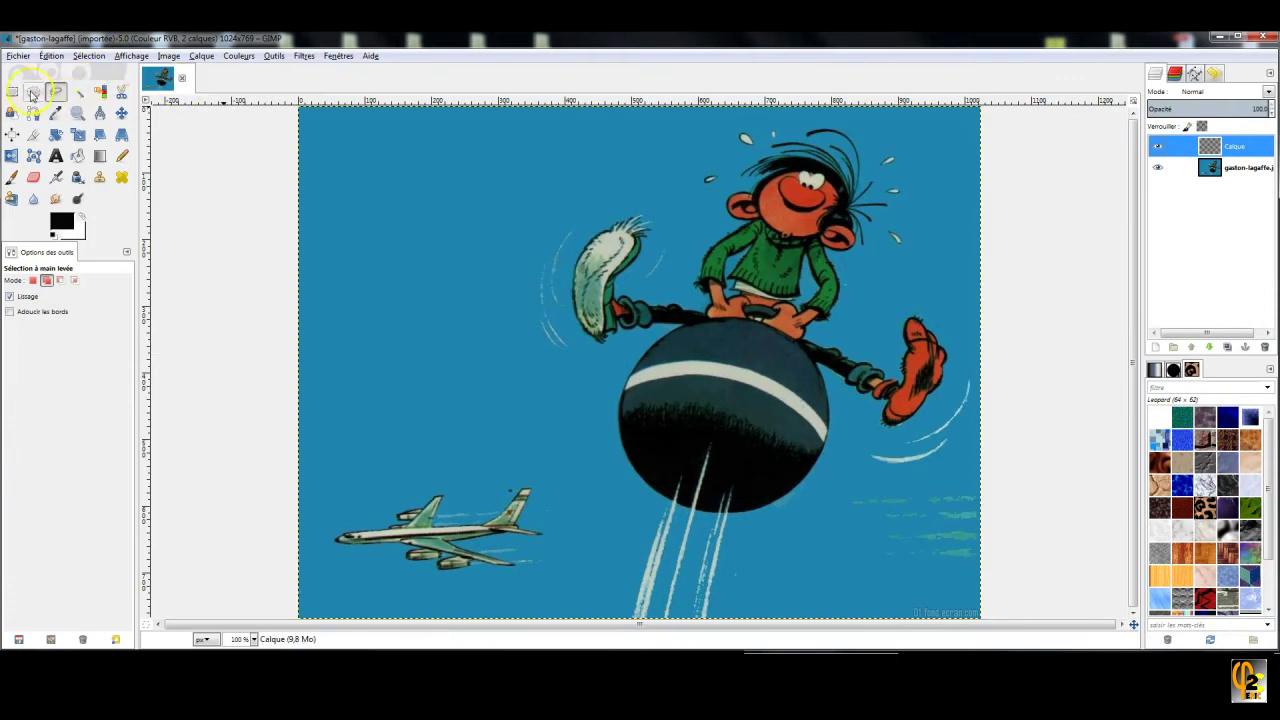
# - Draw a 402×161 elliptical selection at 34,34 in the upper-left sky, with Add mode enabled
pyautogui.click(31, 94)
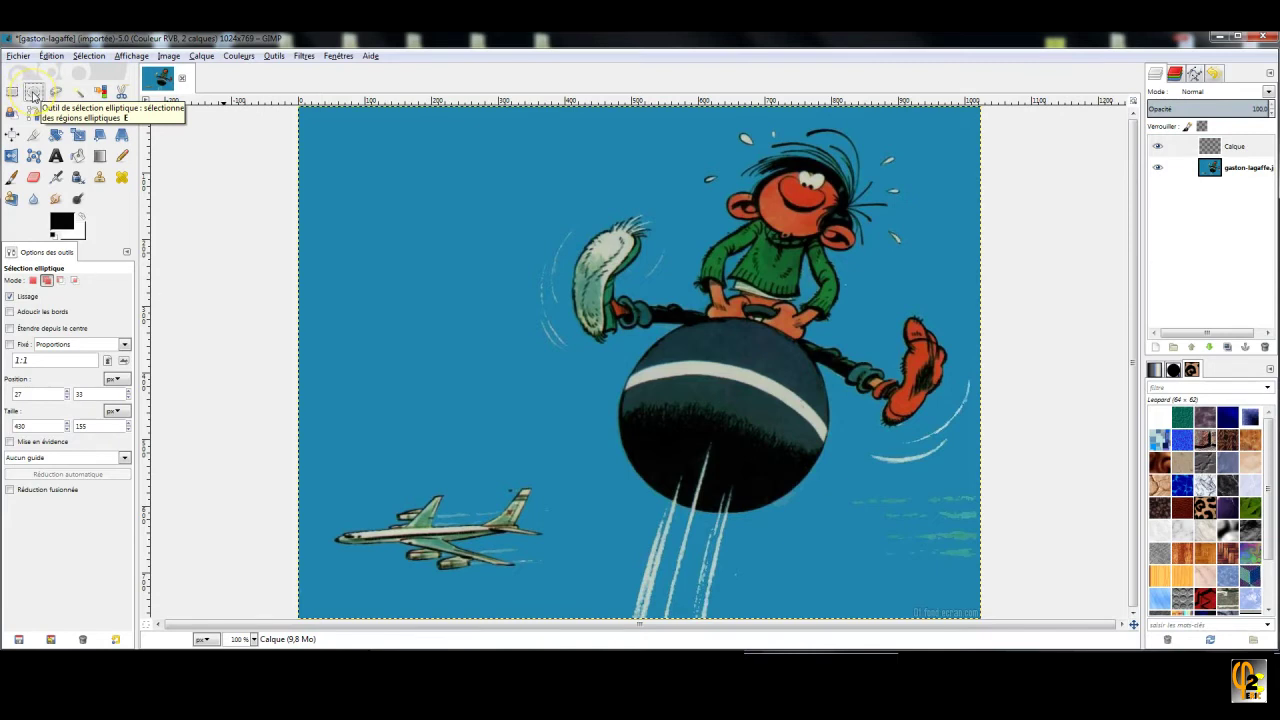
pyautogui.moveTo(322, 128); pyautogui.dragTo(588, 235)
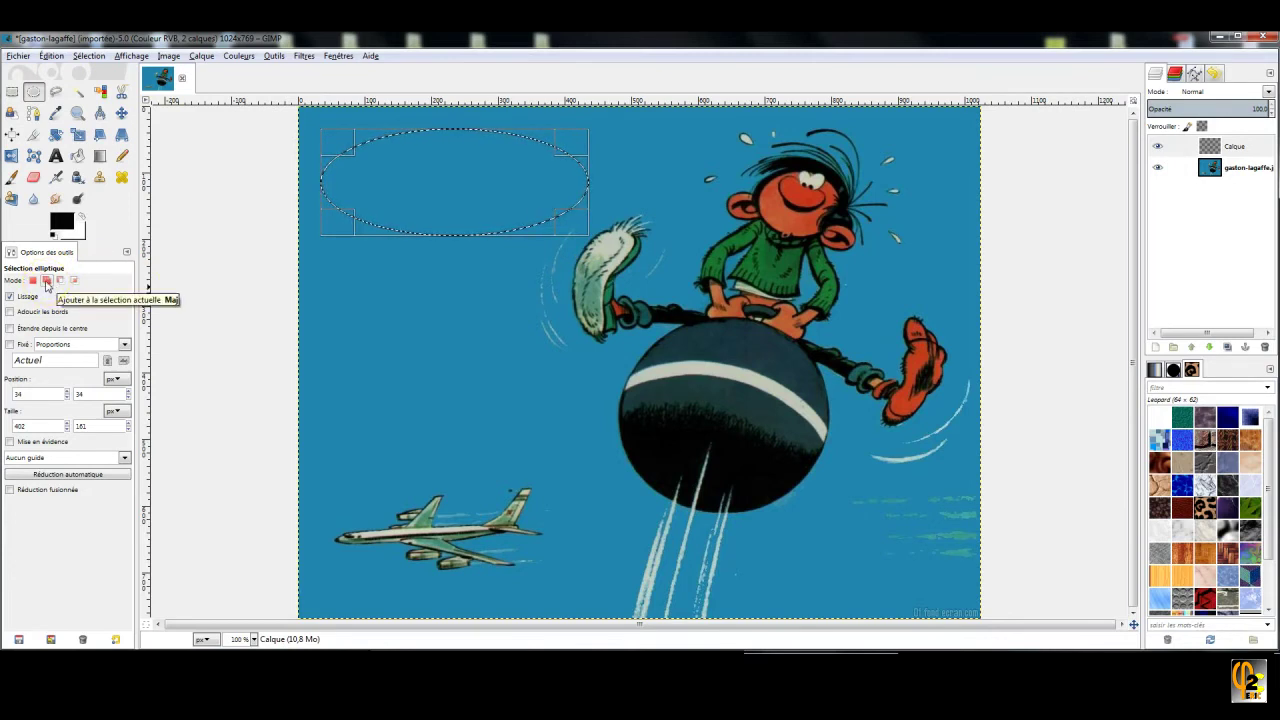
pyautogui.click(46, 281)
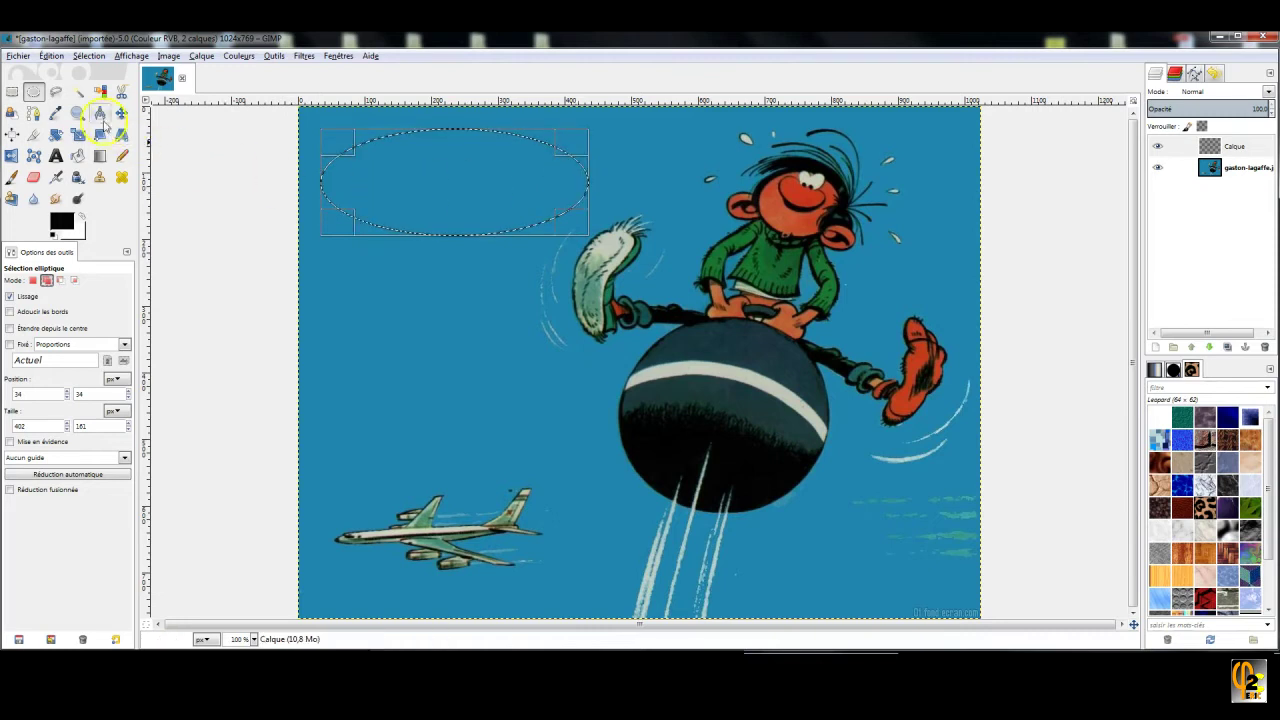
pyautogui.click(55, 92)
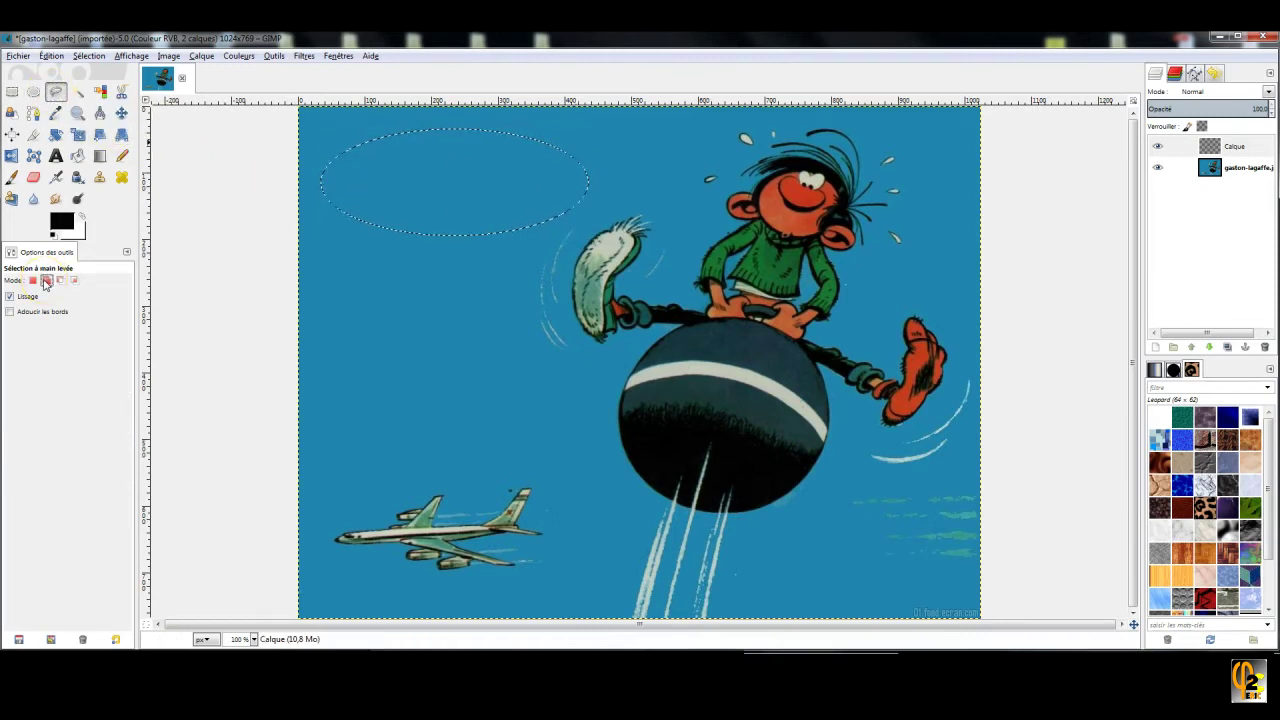
# - Add a triangular tail pointing toward Gaston's head to the oval selection
pyautogui.click(46, 281)
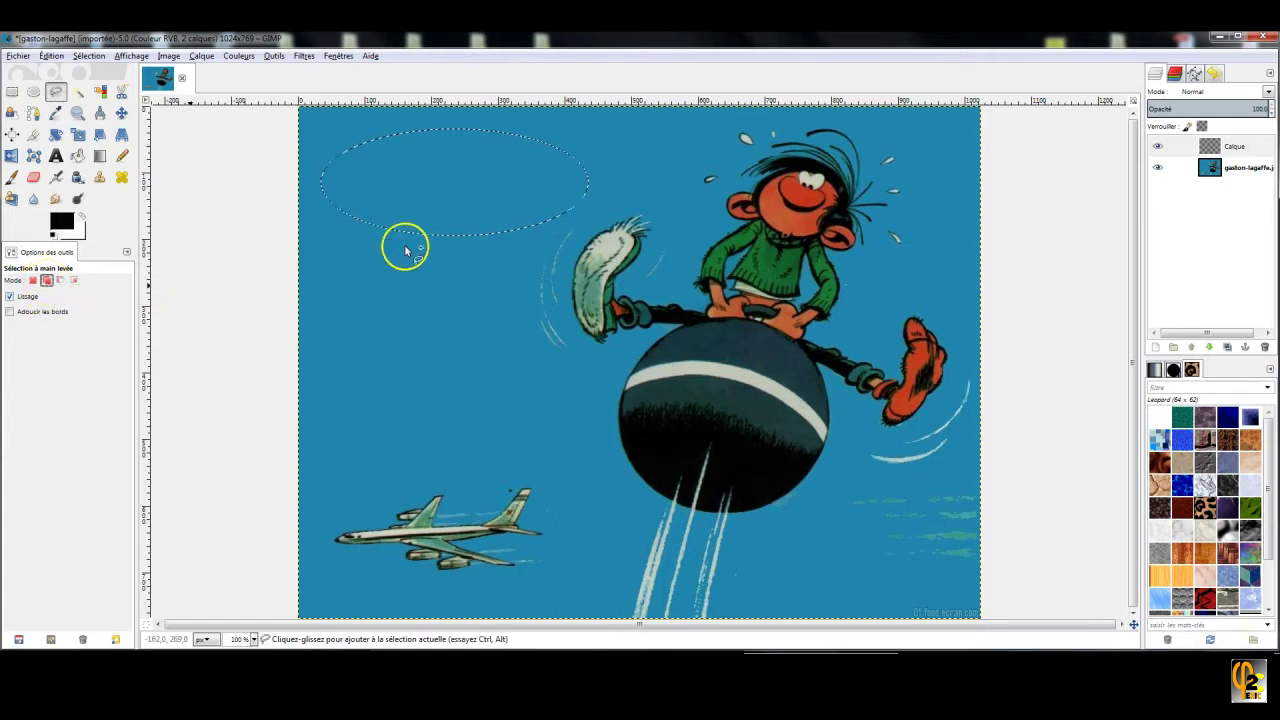
pyautogui.click(556, 160)
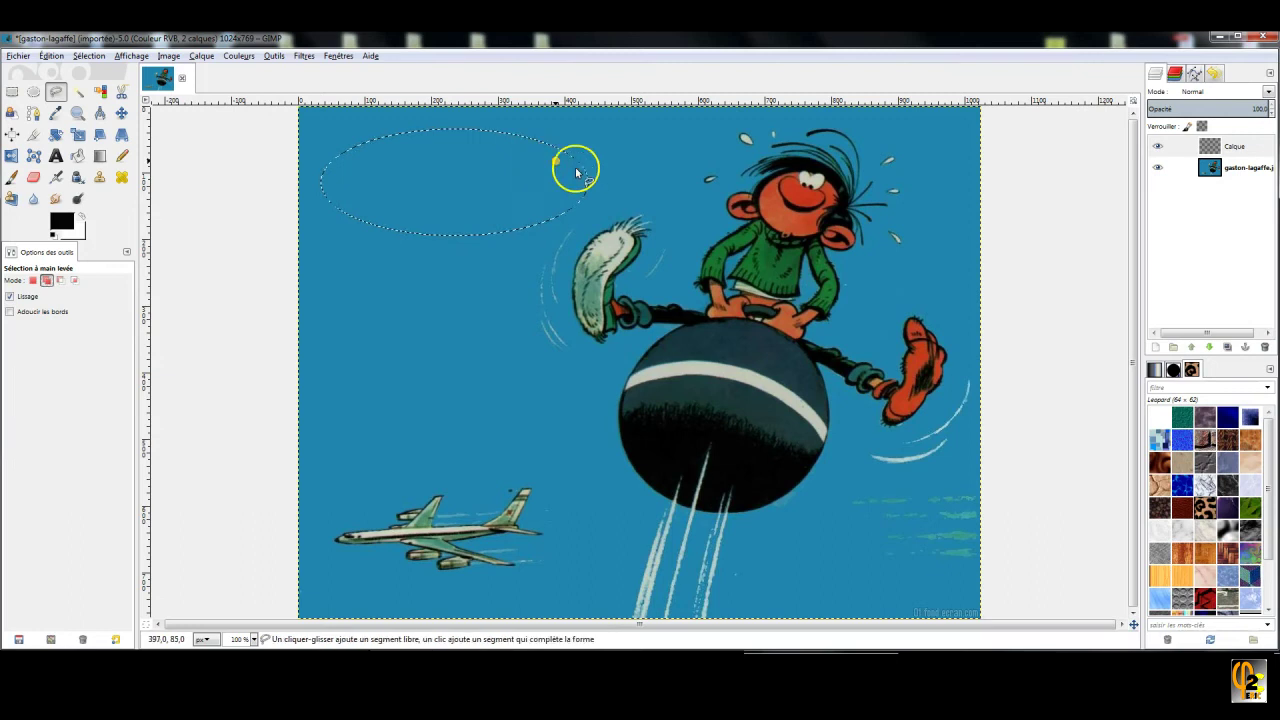
pyautogui.click(678, 182)
pyautogui.click(538, 188)
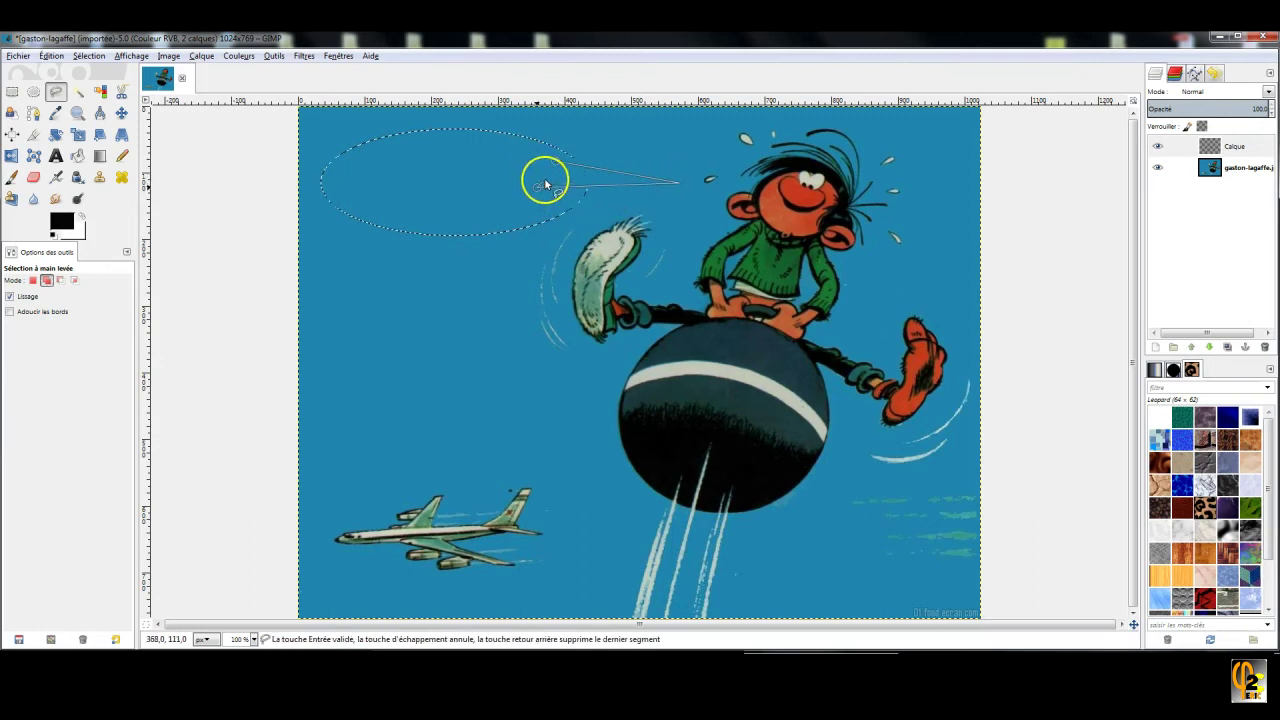
pyautogui.click(556, 162)
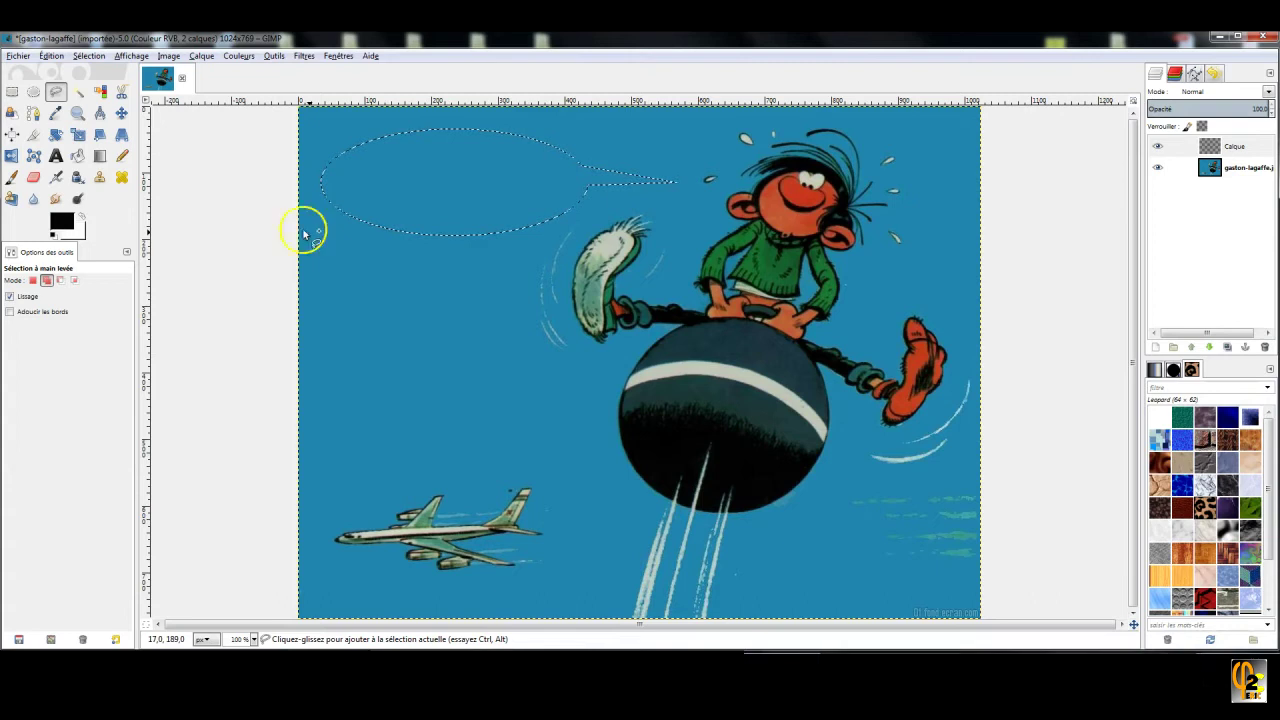
# - Stroke the bubble selection with a solid black 6 px line, then deselect everything
pyautogui.click(52, 56)
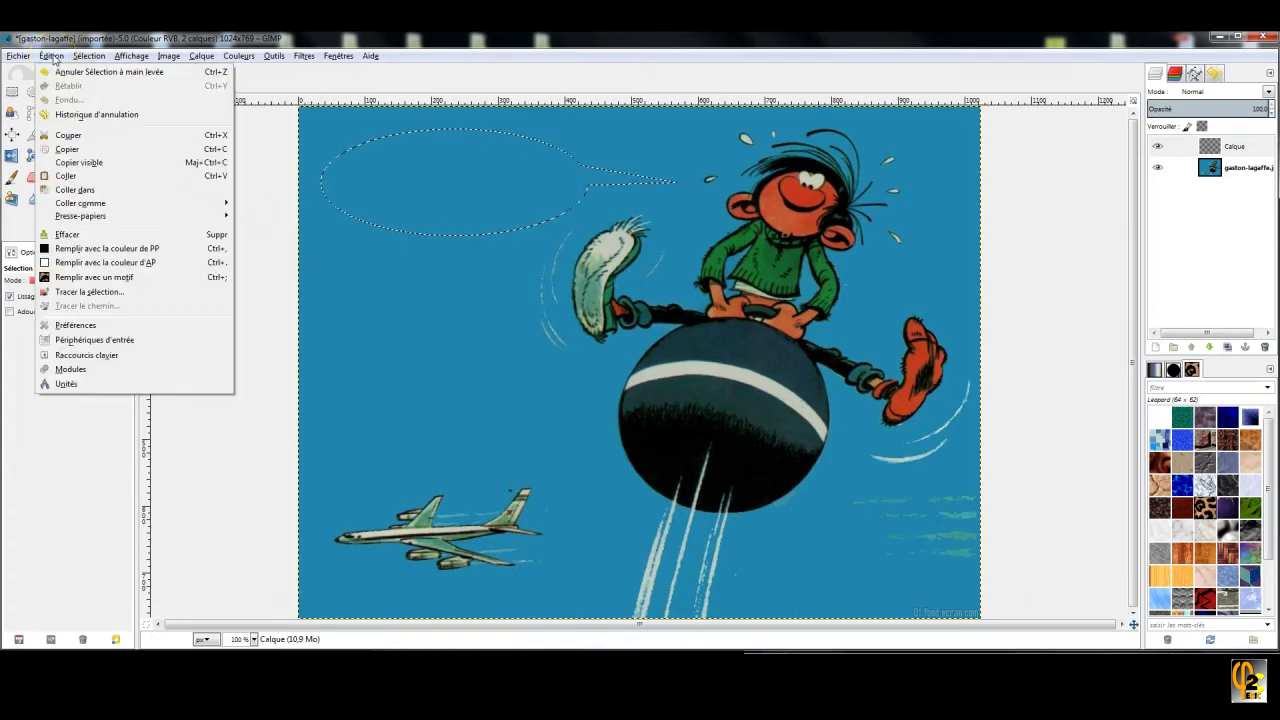
pyautogui.click(88, 291)
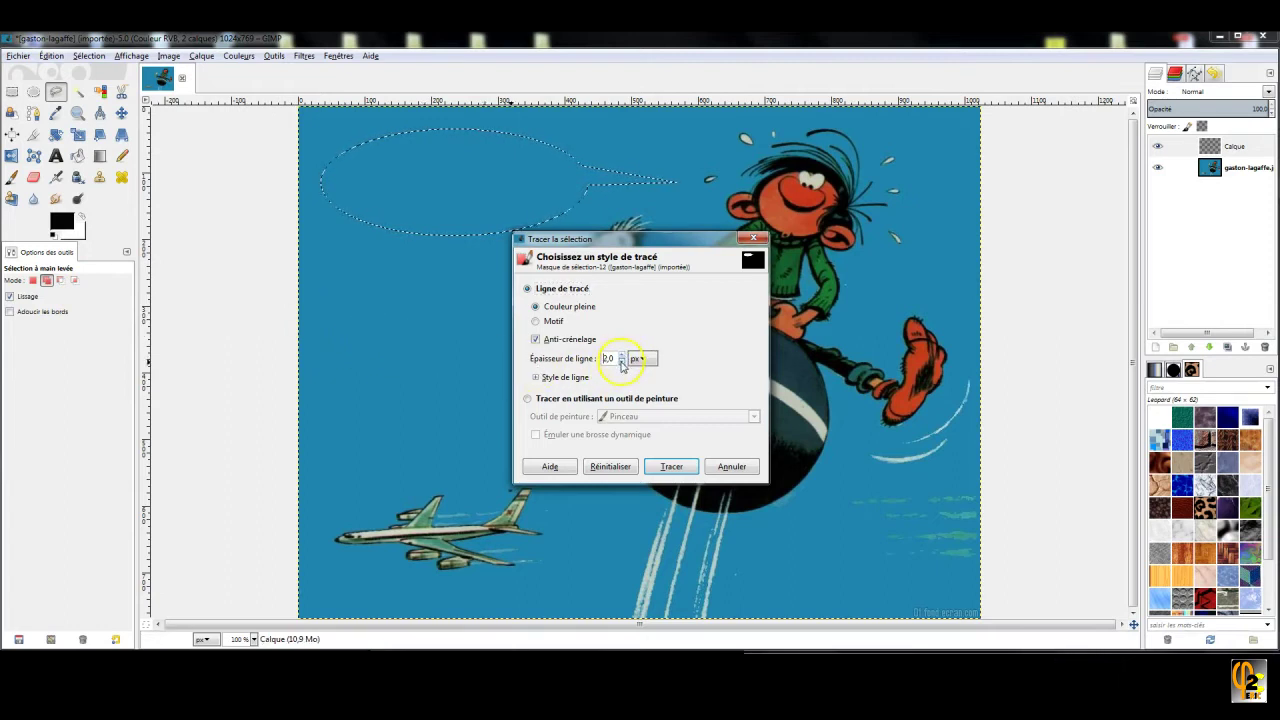
pyautogui.click(662, 468)
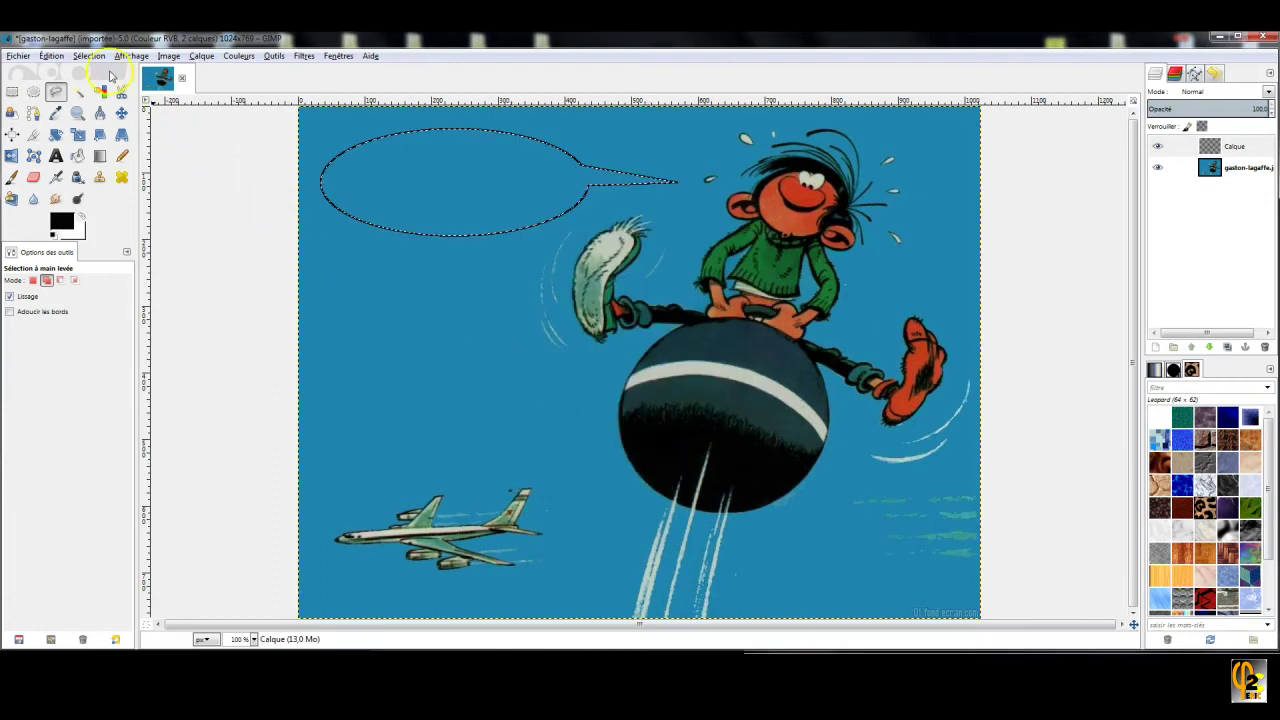
pyautogui.click(90, 57)
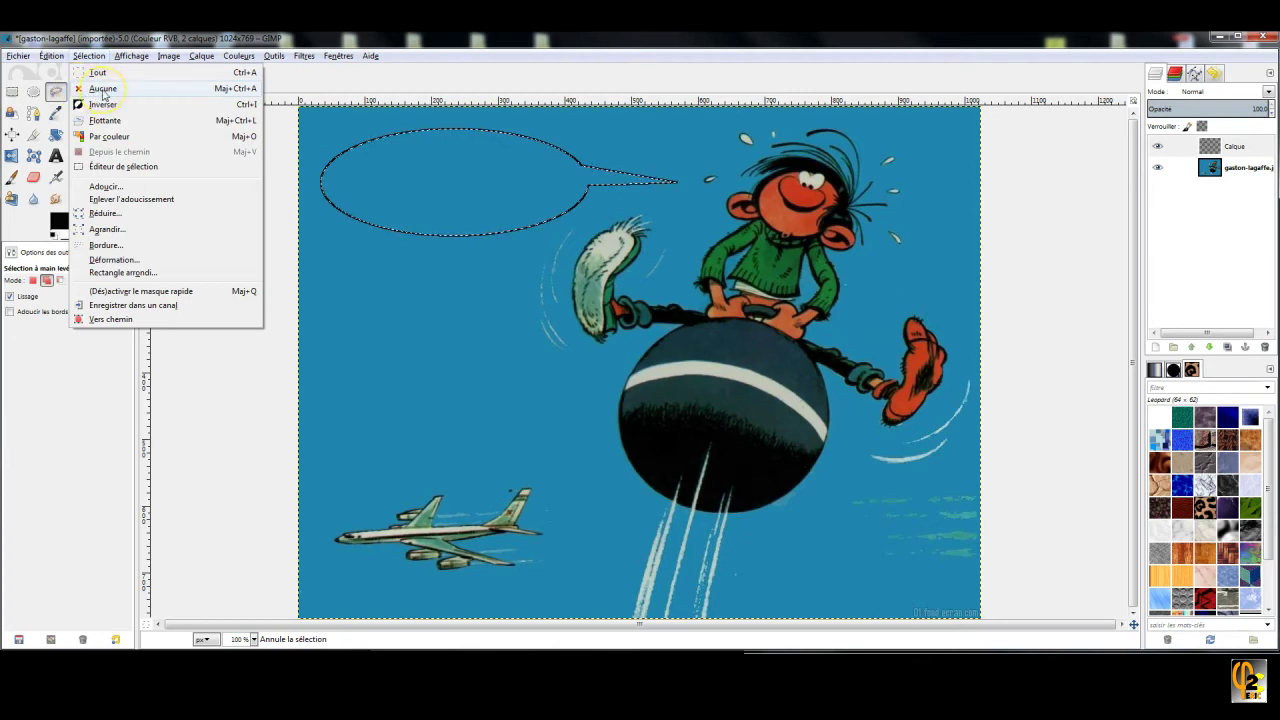
pyautogui.click(103, 89)
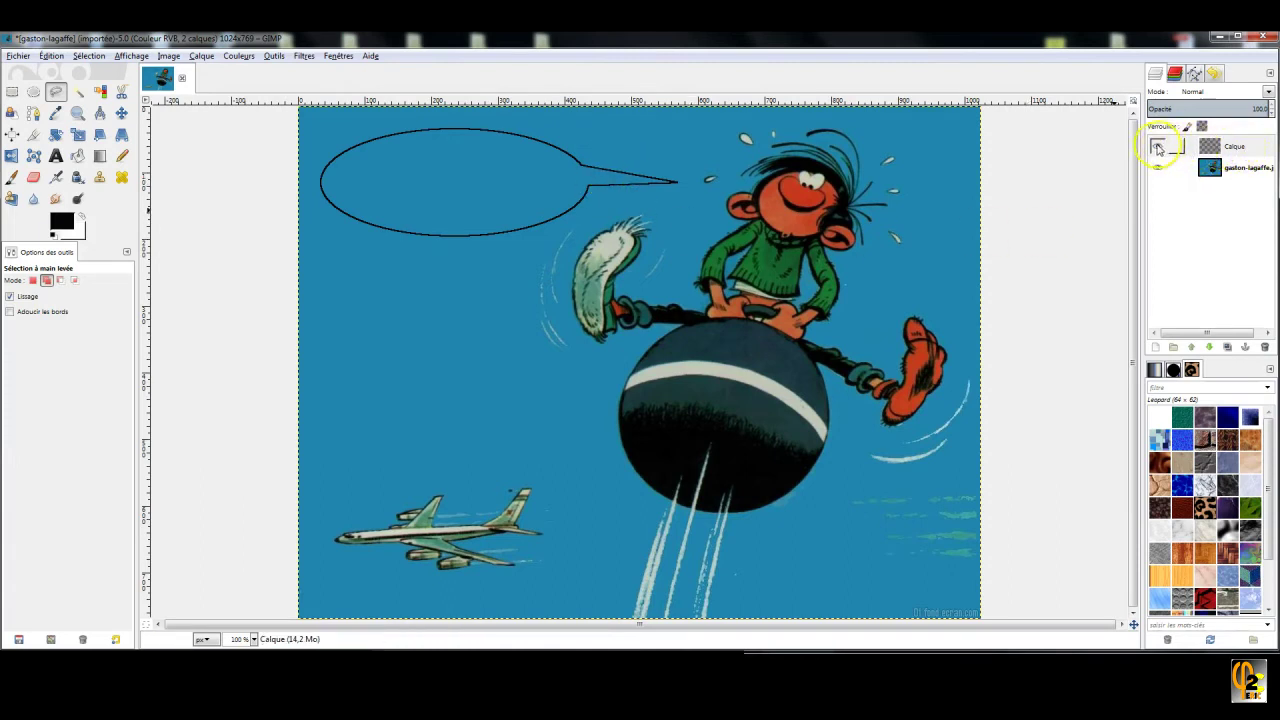
# - Toggle the Calque layer's visibility off and back on to check the bubble outline
pyautogui.click(1158, 148)
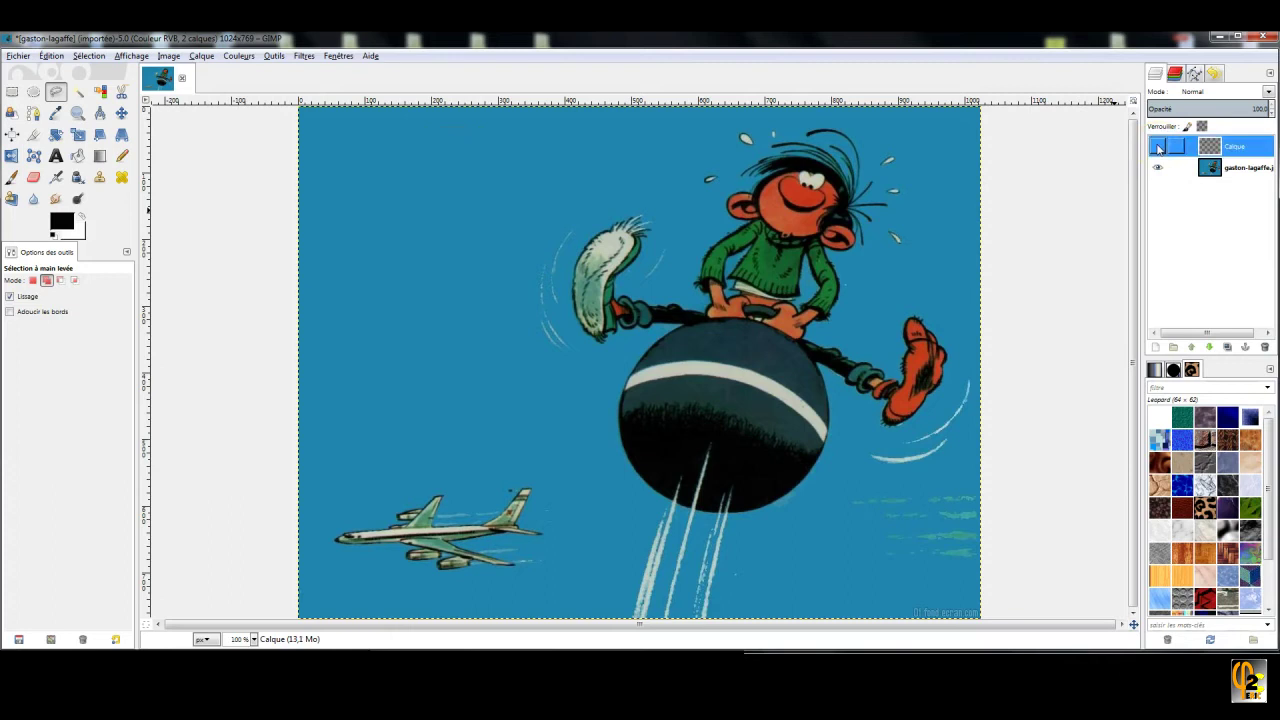
pyautogui.click(1158, 148)
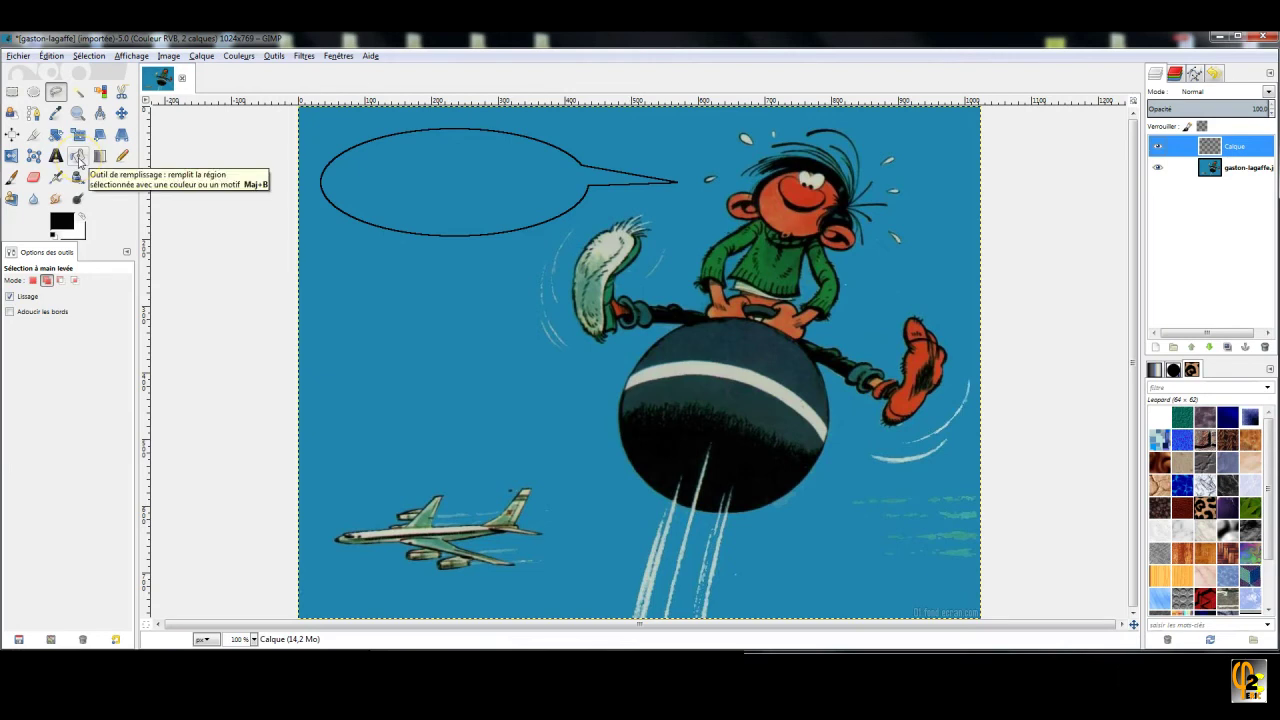
# - Bucket-fill the bubble interior with white, then restore black as the foreground colour
pyautogui.click(78, 158)
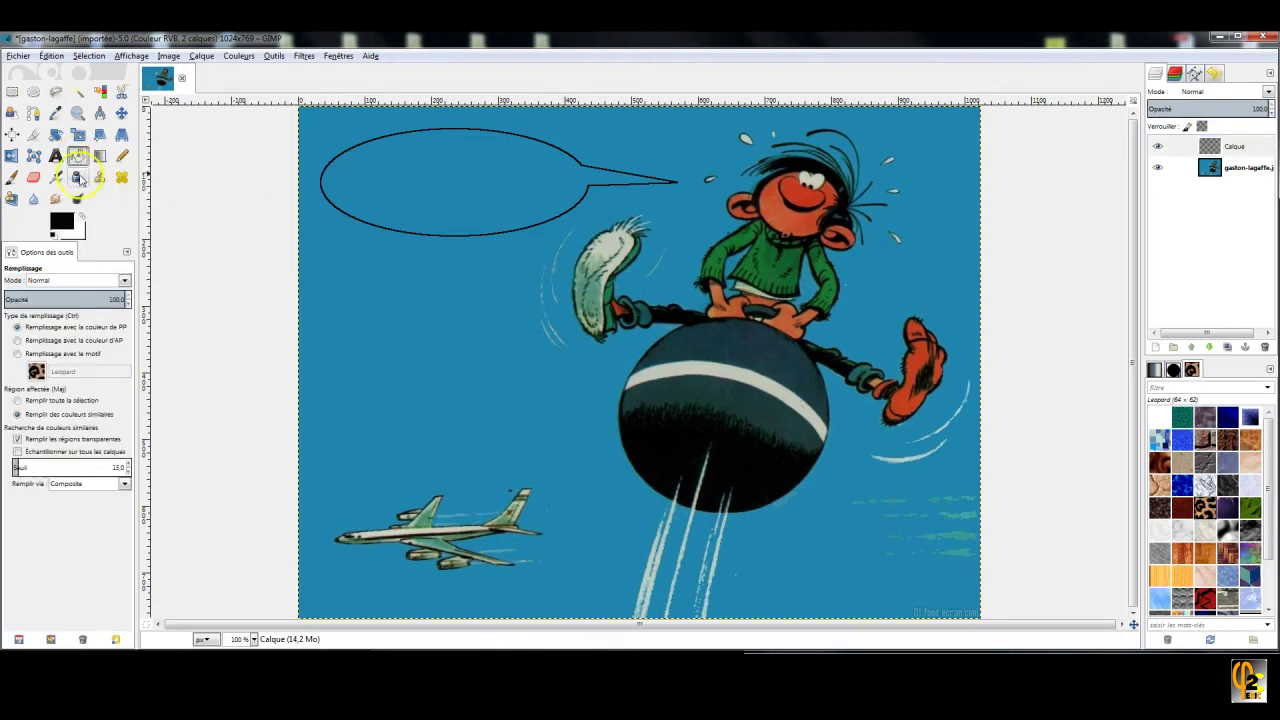
pyautogui.click(83, 220)
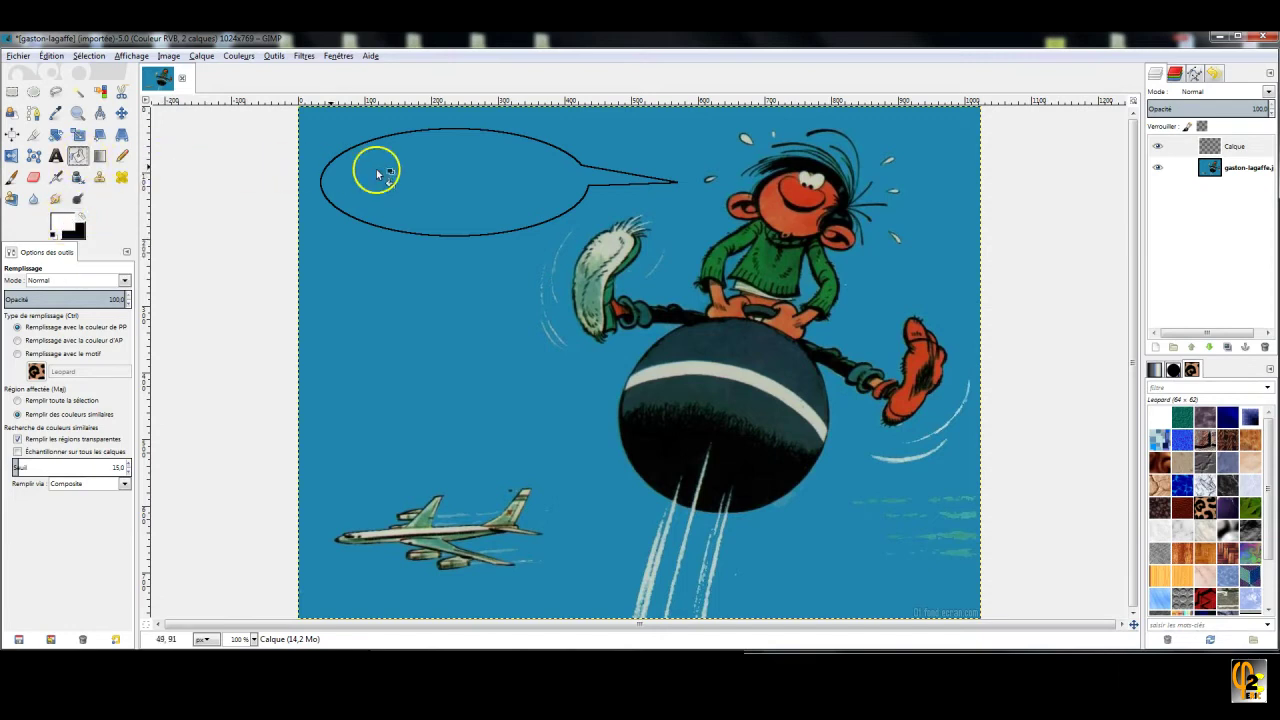
pyautogui.click(410, 182)
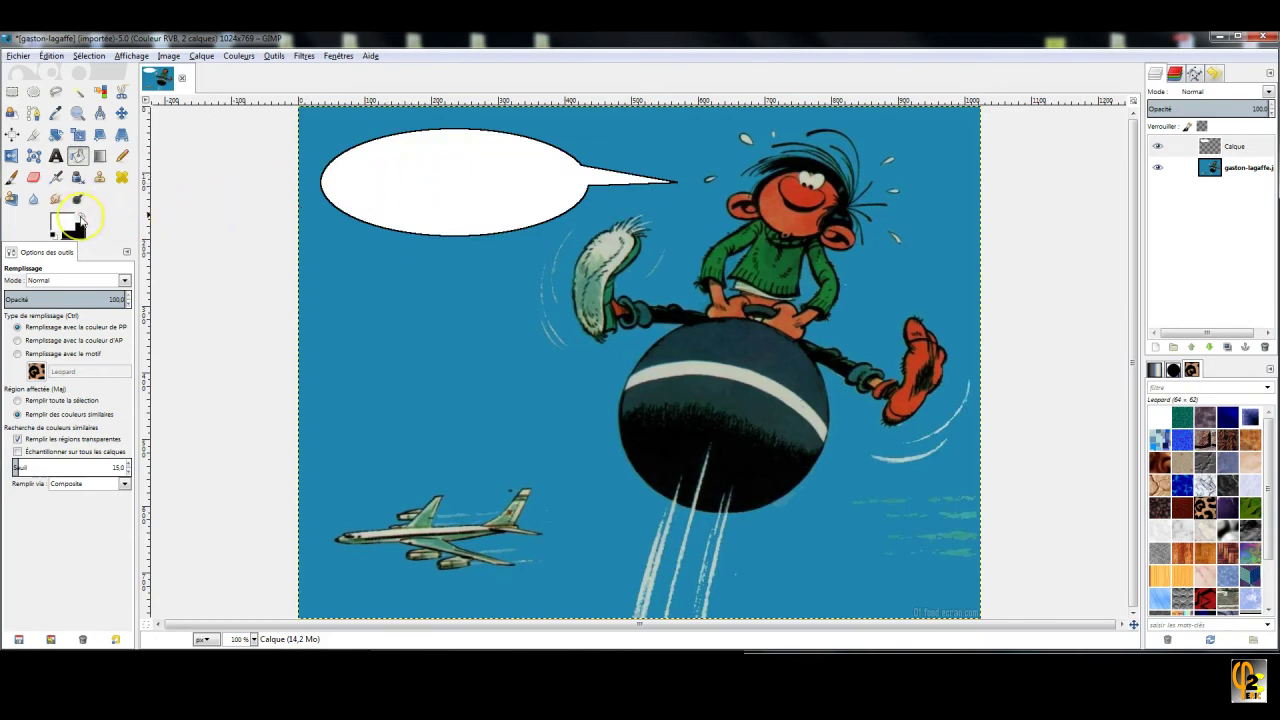
pyautogui.click(80, 219)
# - Type BONJOUR in a text box across the bubble and set it to 72 px
pyautogui.click(56, 156)
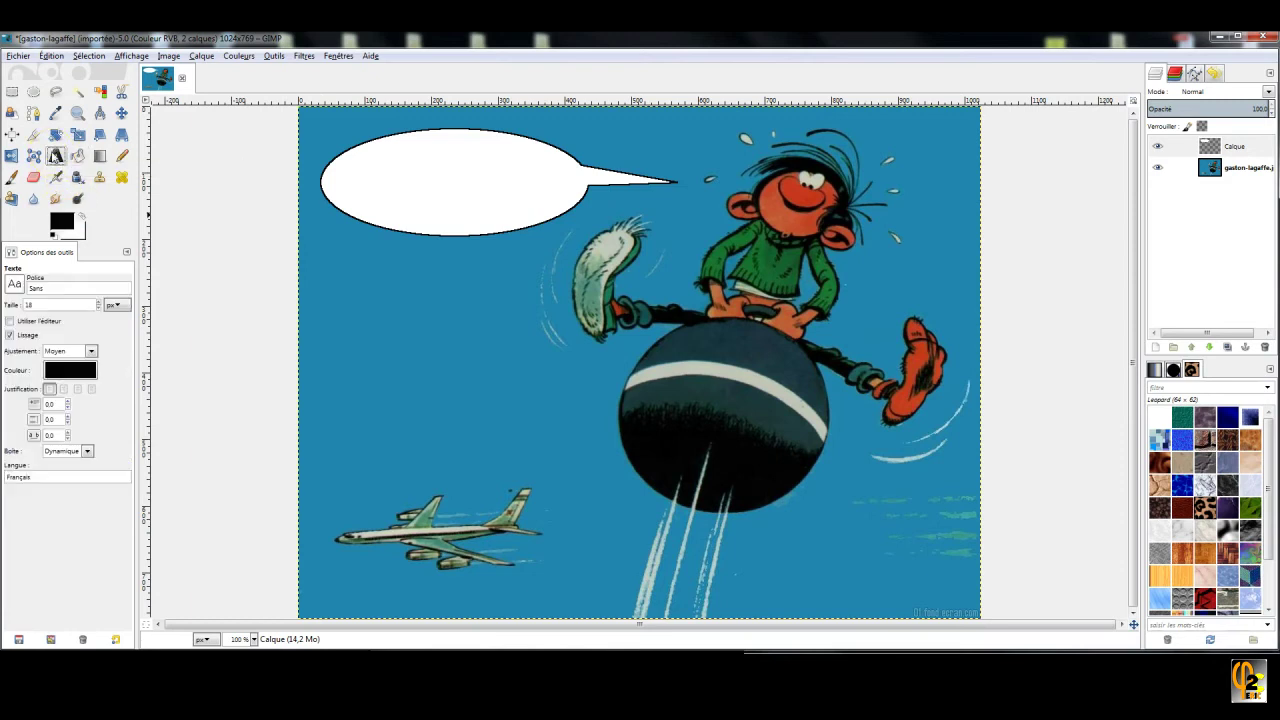
pyautogui.moveTo(342, 153)
pyautogui.mouseDown()
pyautogui.moveTo(587, 205)
pyautogui.moveTo(586, 230)
pyautogui.mouseUp()
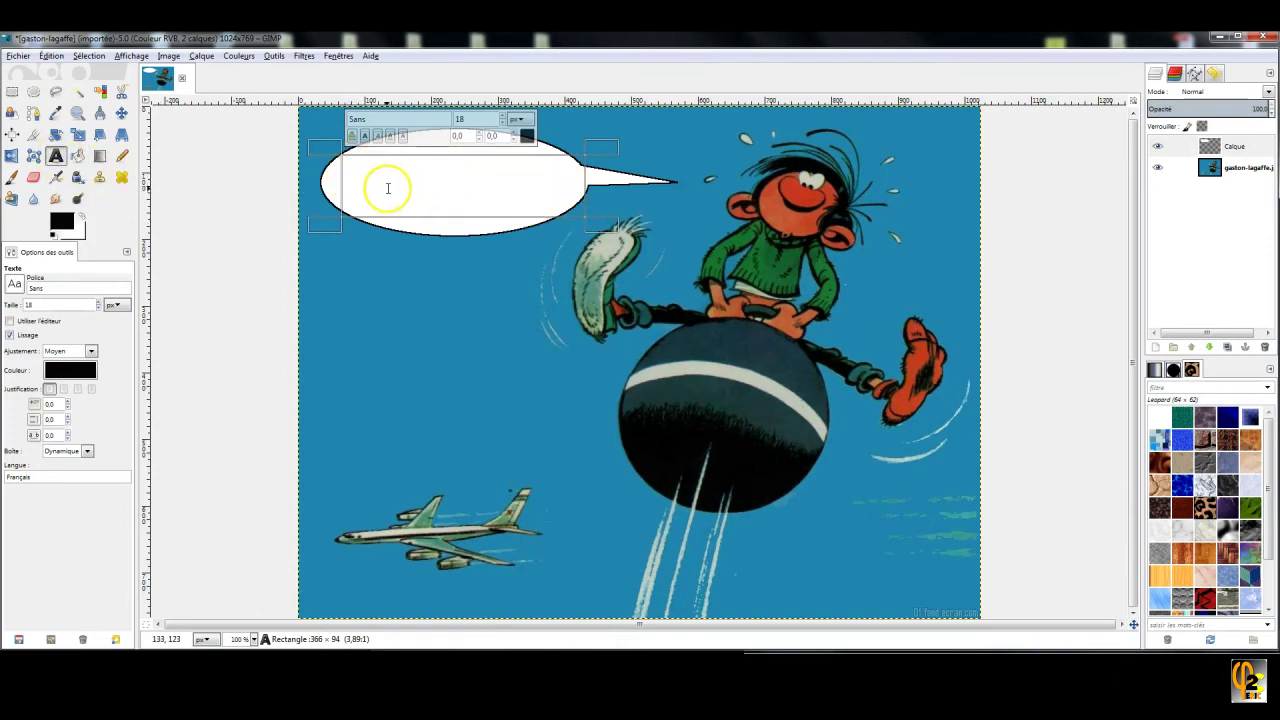
pyautogui.write('BONJOUR')
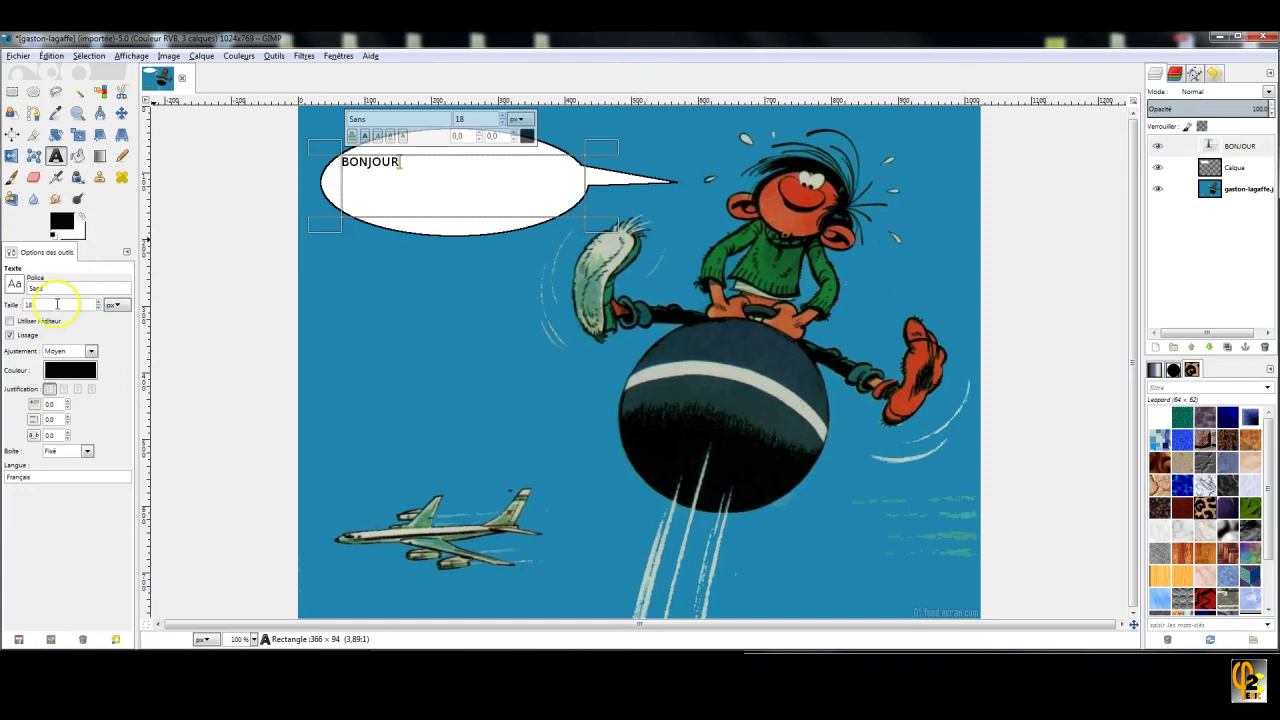
pyautogui.click(99, 302)
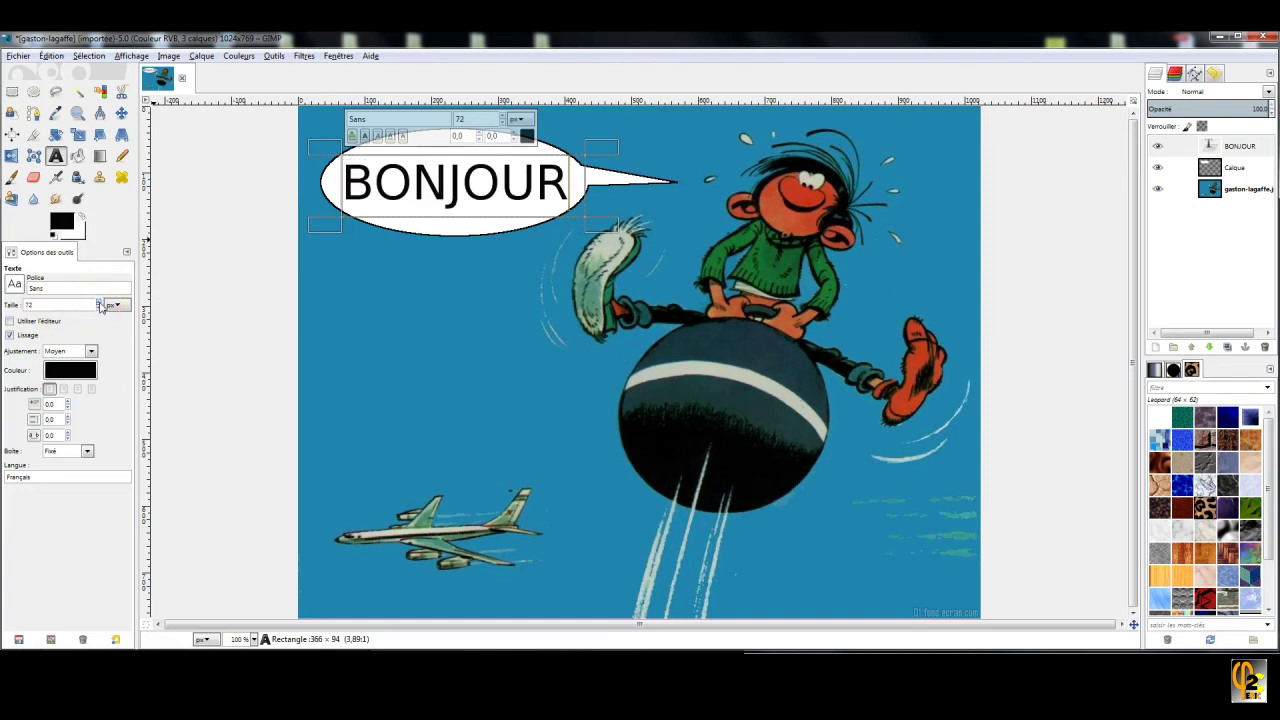
# - Set BONJOUR to Sans Bold at 67 px with centred justification
pyautogui.click(14, 284)
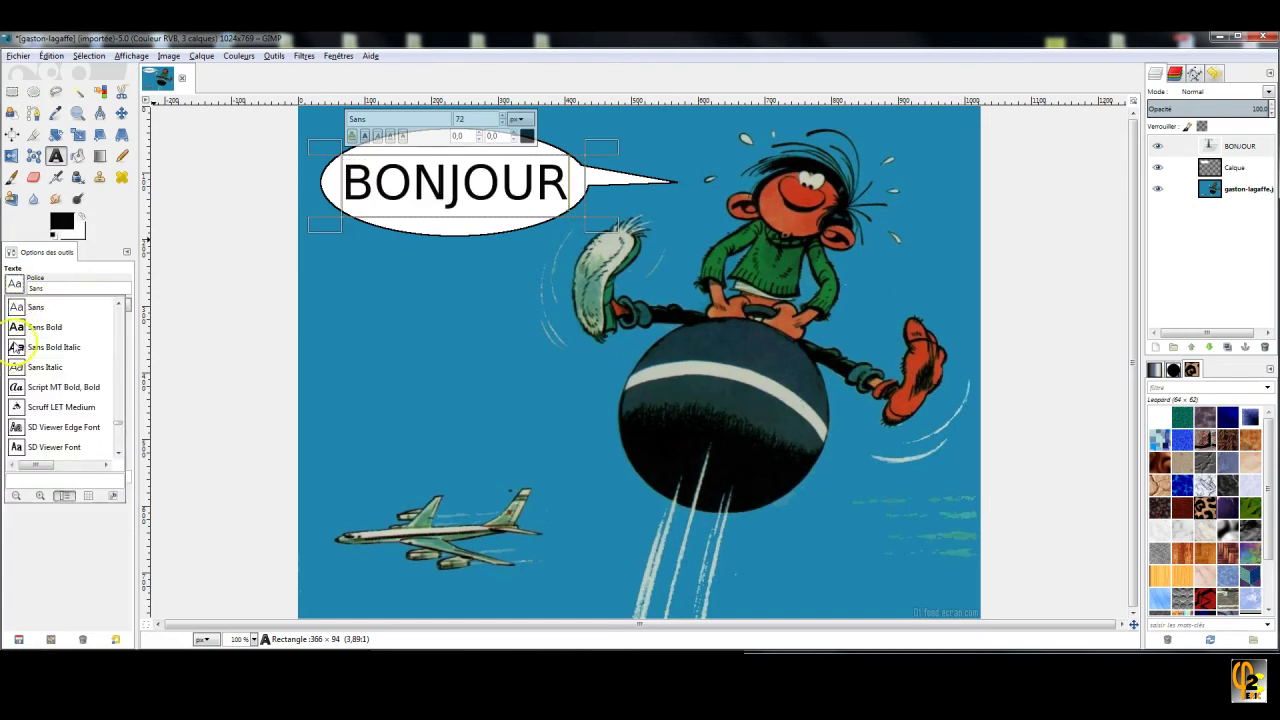
pyautogui.click(18, 334)
pyautogui.click(99, 309)
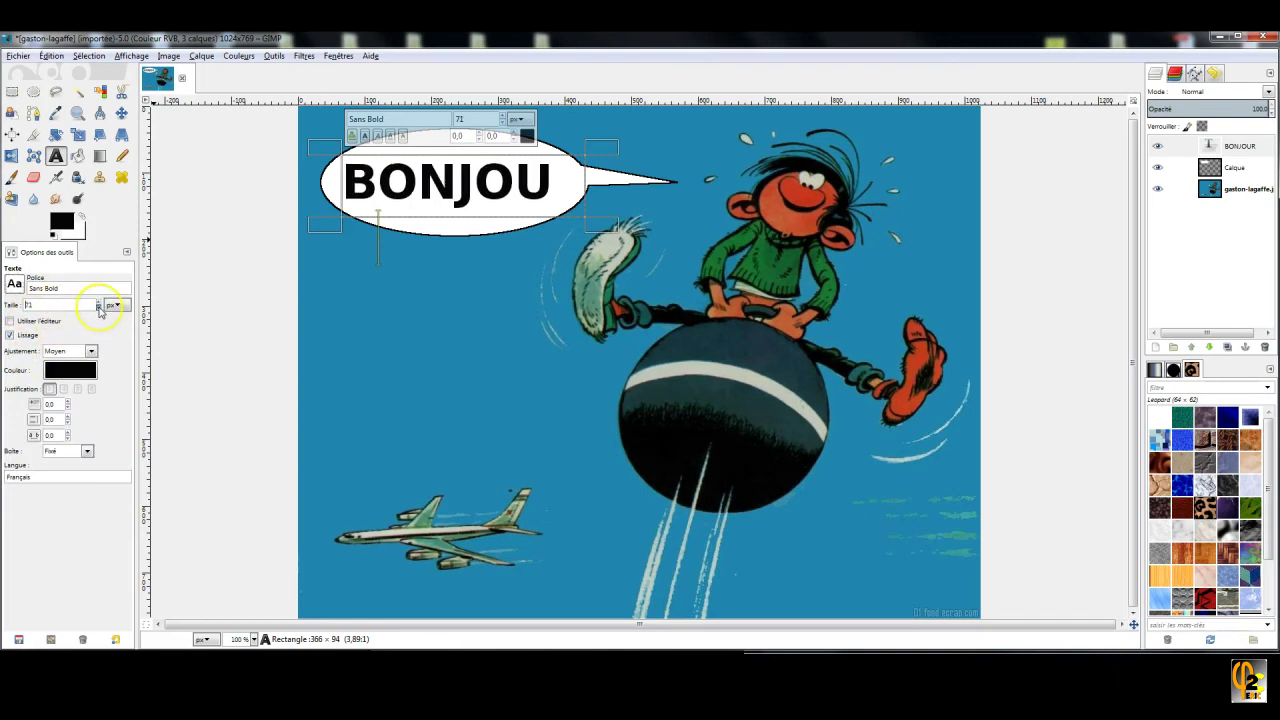
pyautogui.click(63, 388)
pyautogui.click(77, 388)
pyautogui.click(91, 388)
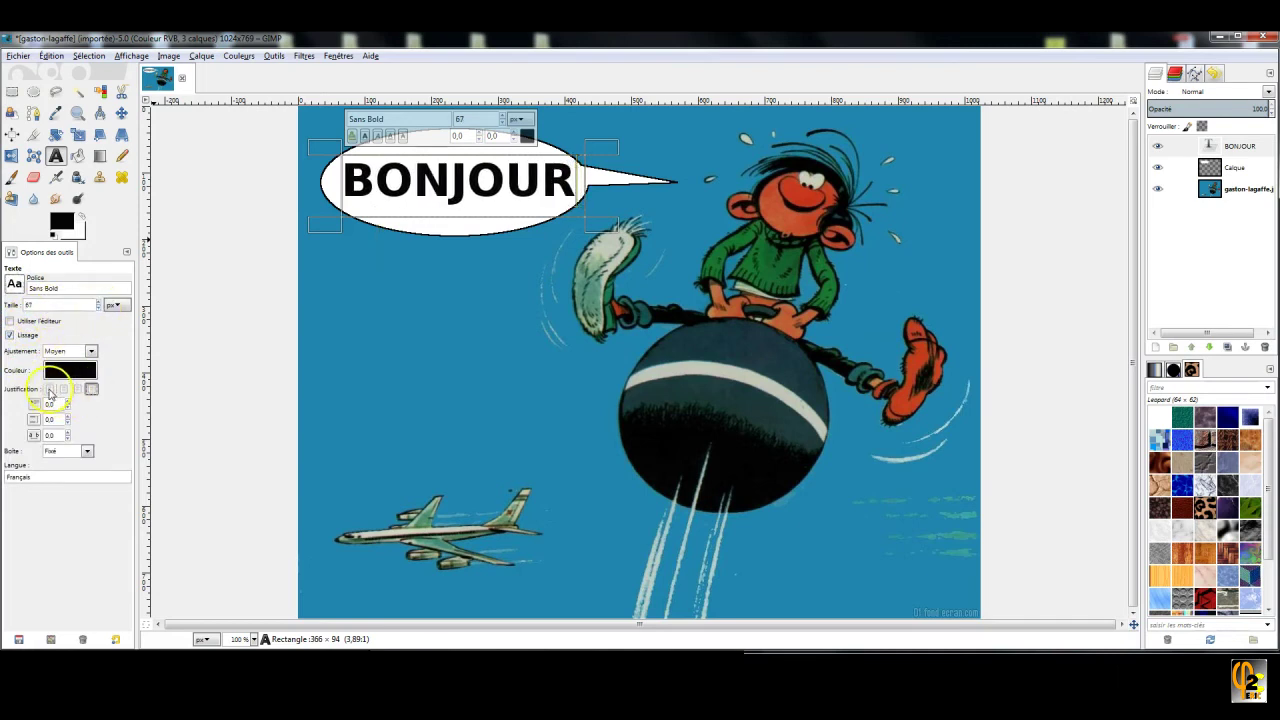
pyautogui.click(63, 388)
pyautogui.click(77, 388)
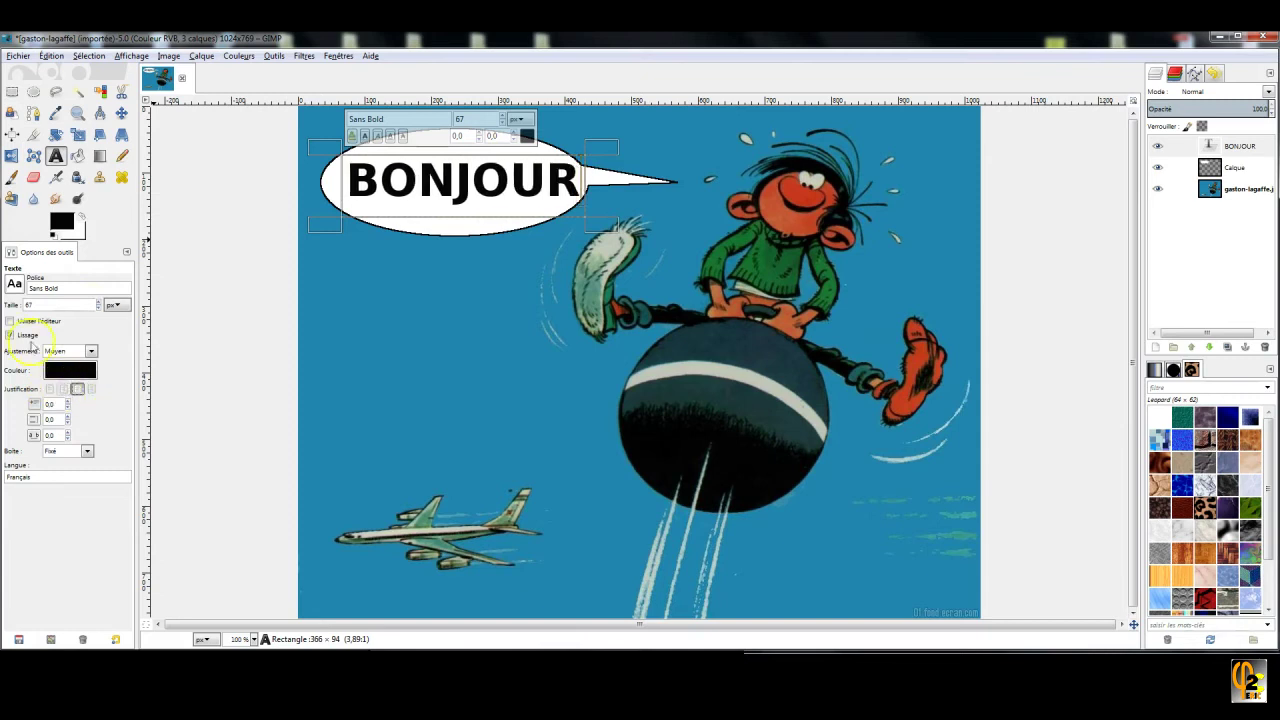
# - Resize the text box to fit snugly around BONJOUR inside the bubble
pyautogui.moveTo(443, 229); pyautogui.dragTo(443, 256)
pyautogui.moveTo(481, 158); pyautogui.dragTo(477, 143)
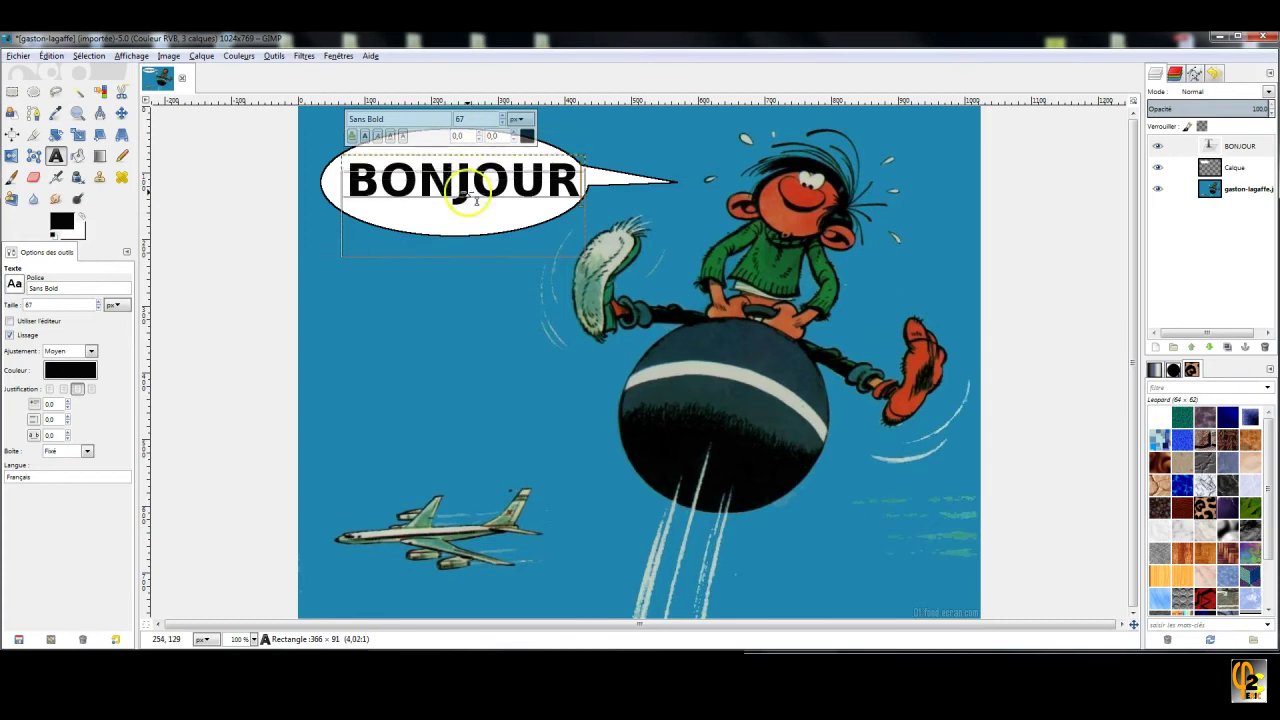
pyautogui.hotkey('ctrl', 'z')
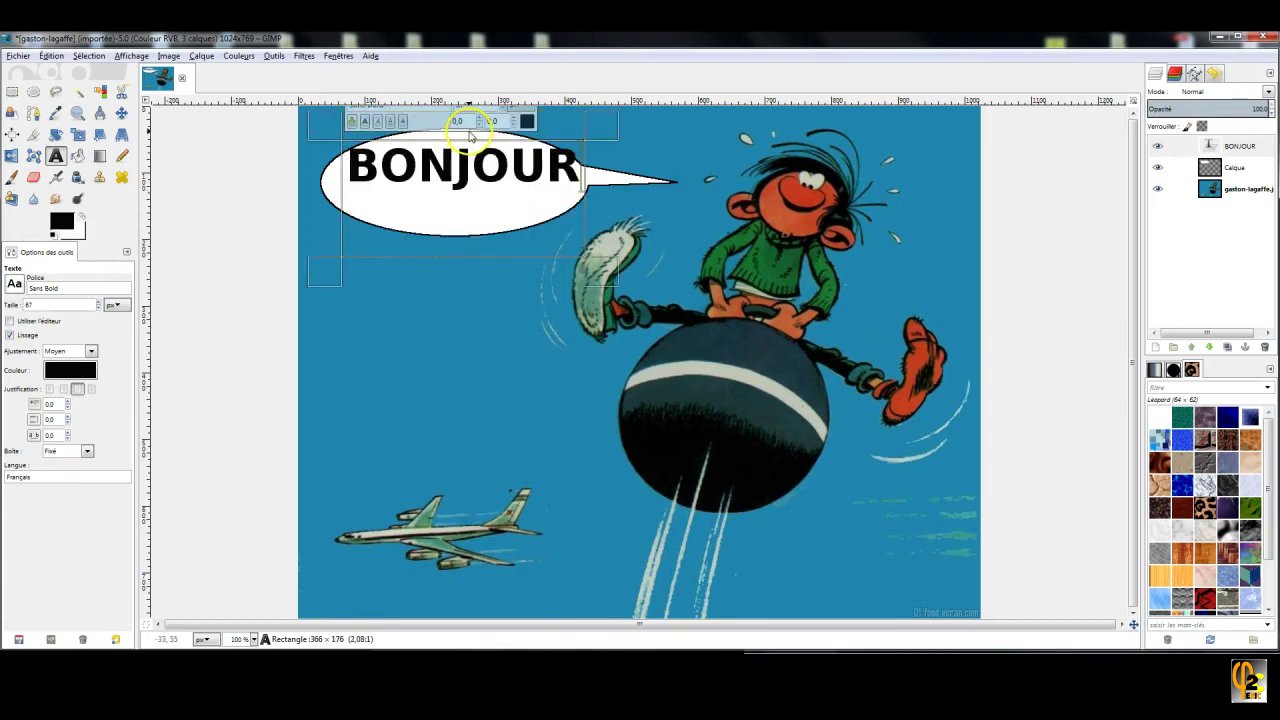
pyautogui.moveTo(462, 142); pyautogui.dragTo(428, 157)
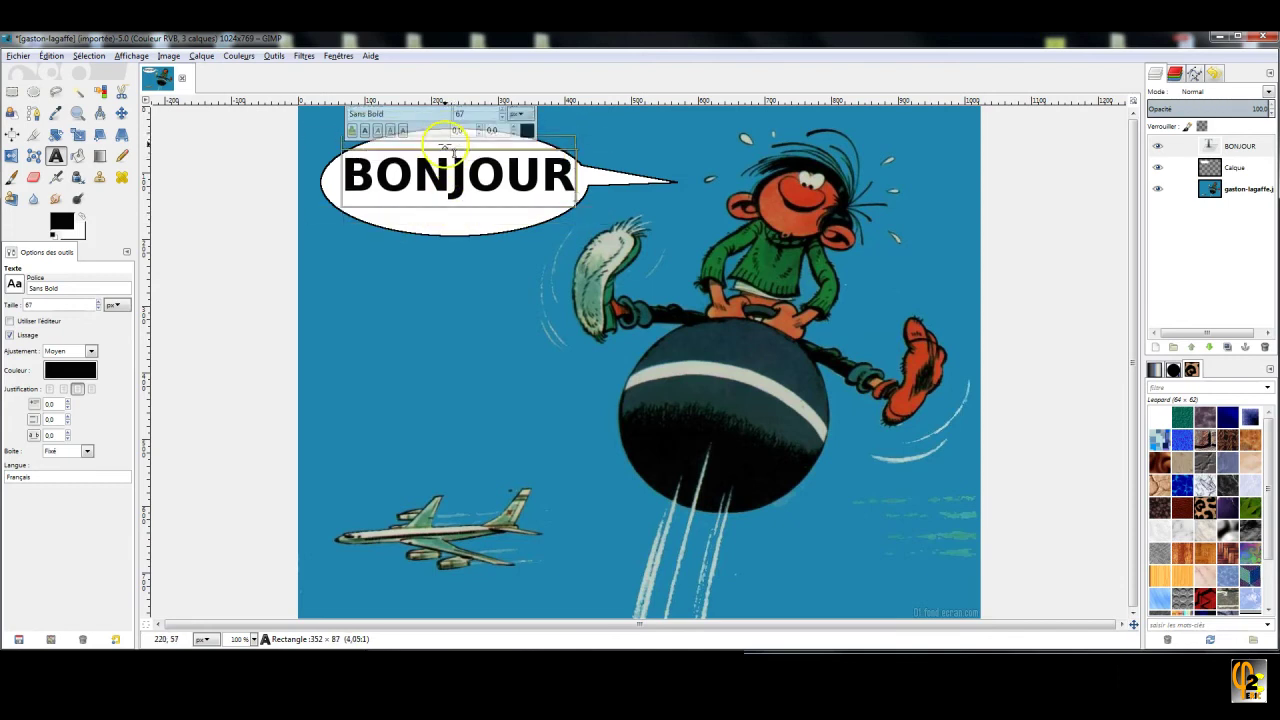
pyautogui.click(1240, 189)
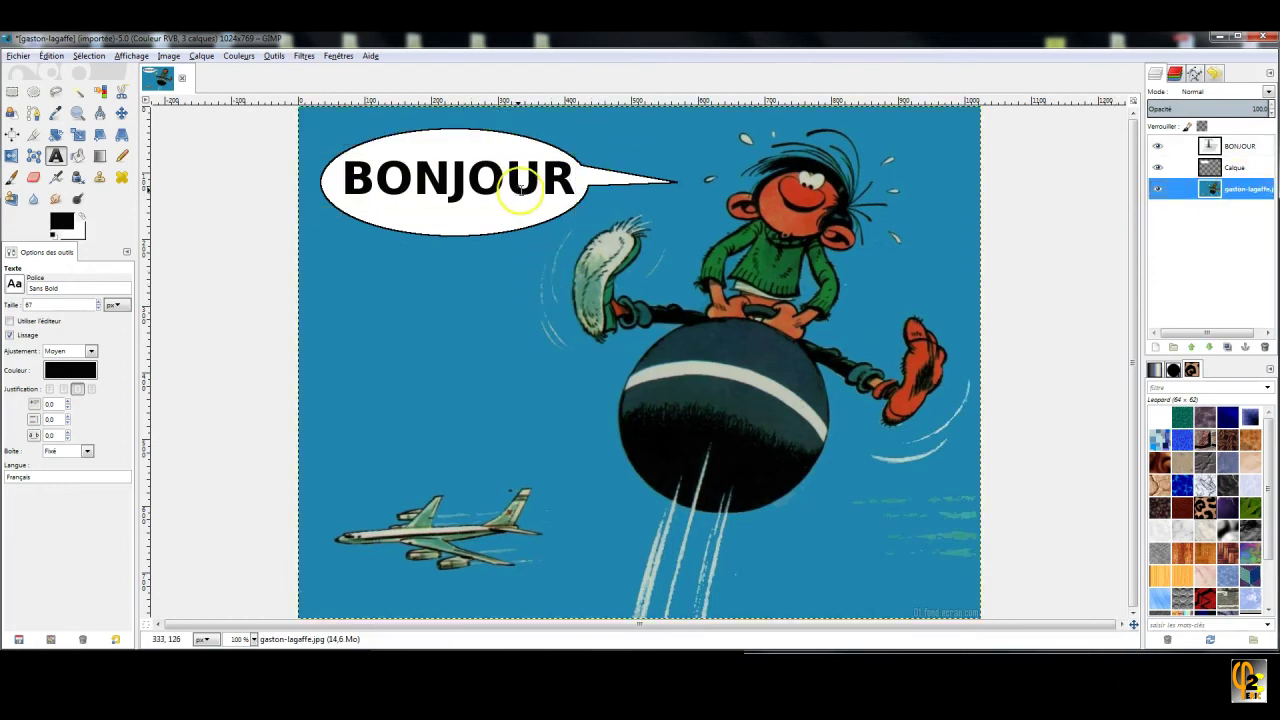
pyautogui.click(1158, 167)
pyautogui.click(1158, 146)
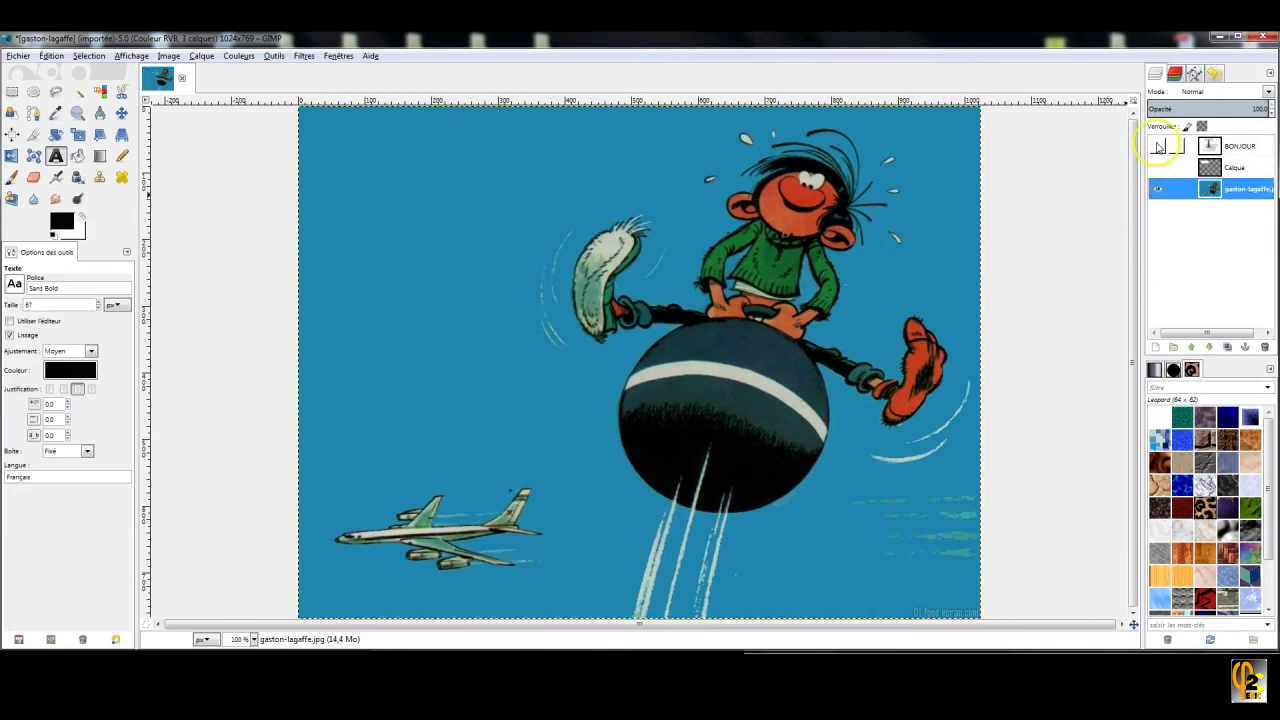
pyautogui.click(1158, 167)
pyautogui.click(1158, 146)
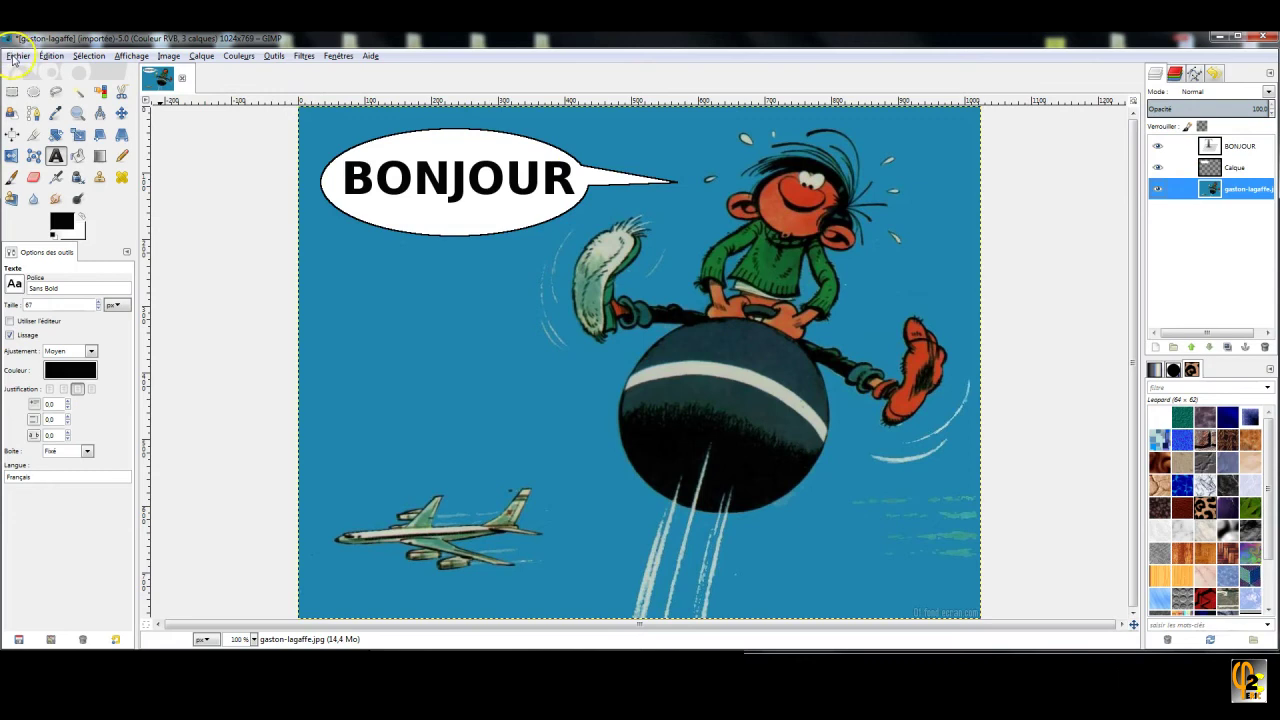
# - Save the project to the desktop as gaston-lagaffe.xcf
pyautogui.click(18, 55)
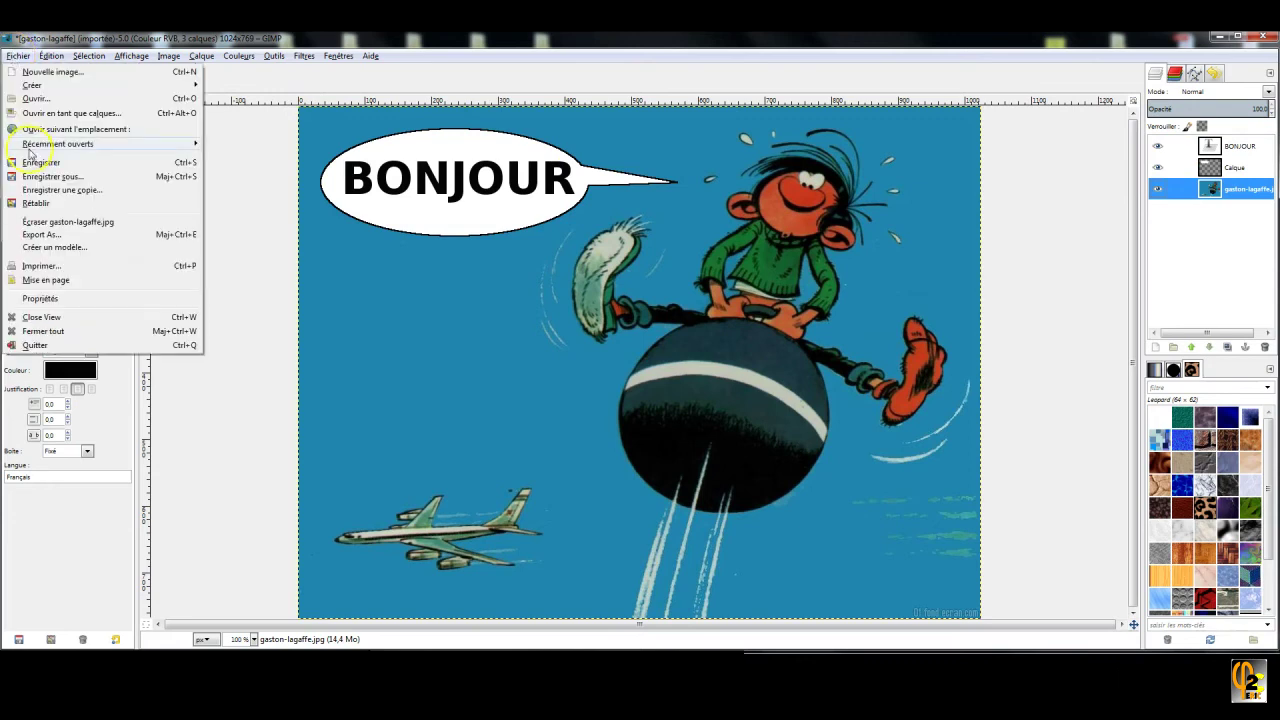
pyautogui.click(40, 160)
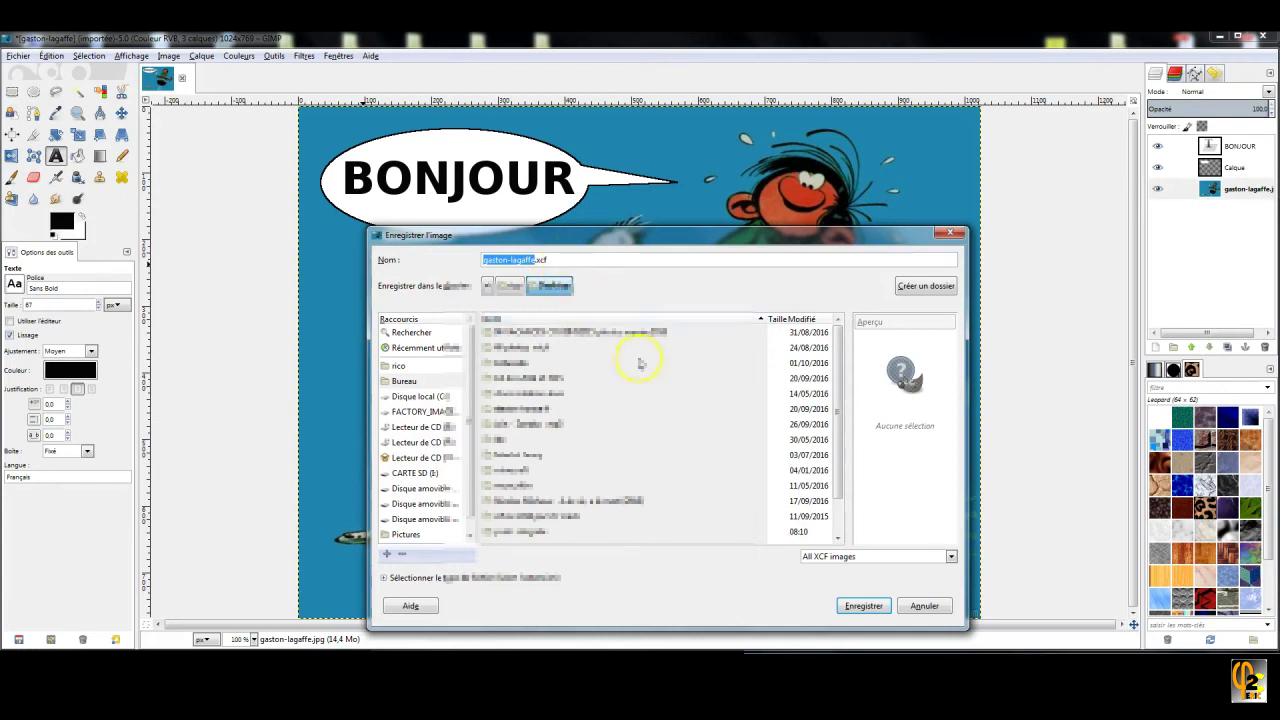
pyautogui.click(852, 603)
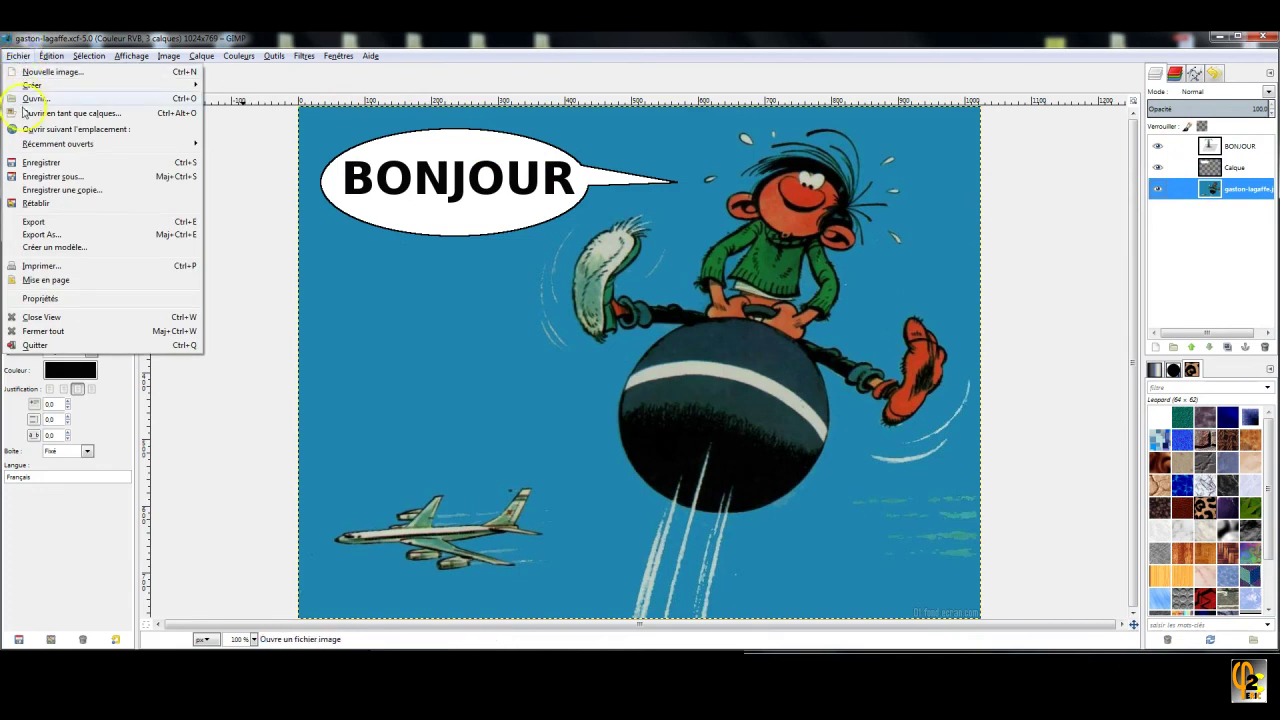
# - Export the comic to the desktop as gaston-lagaffe.png, accepting the default PNG options
pyautogui.click(40, 234)
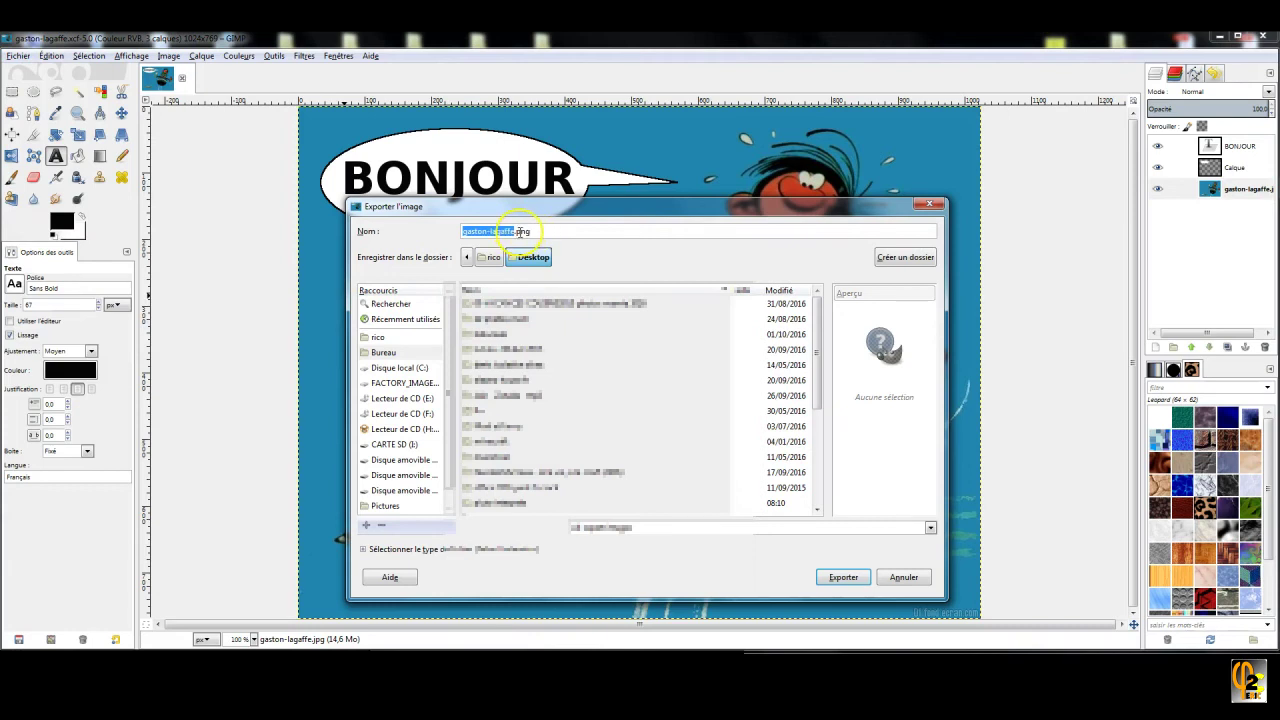
pyautogui.click(838, 578)
pyautogui.click(630, 507)
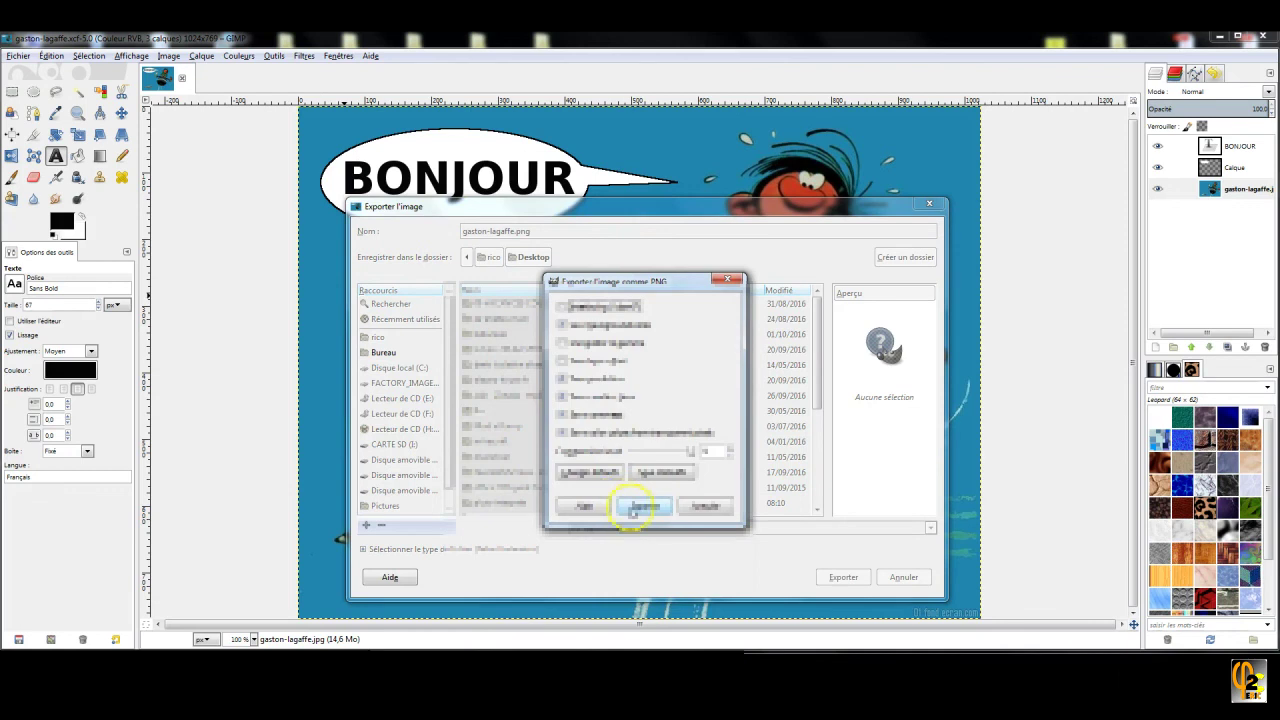